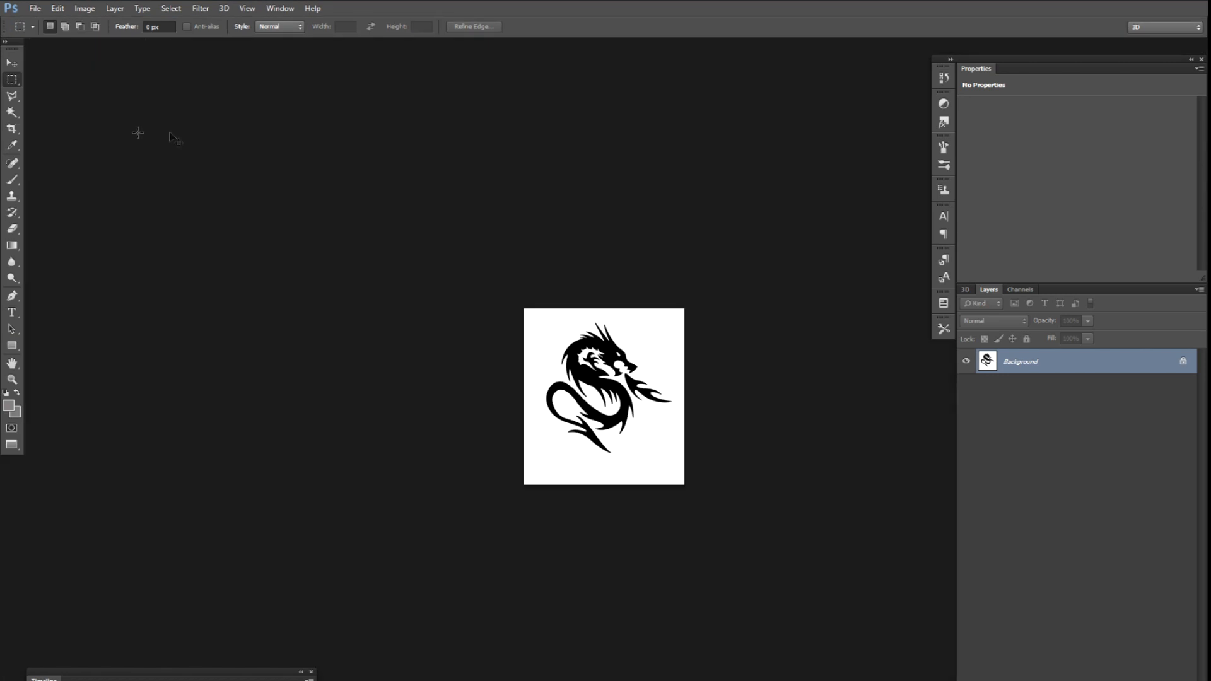
- Select all of the black dragon artwork, including the detached flame, with the Magic Wand
key("w")
left_click(555, 312)
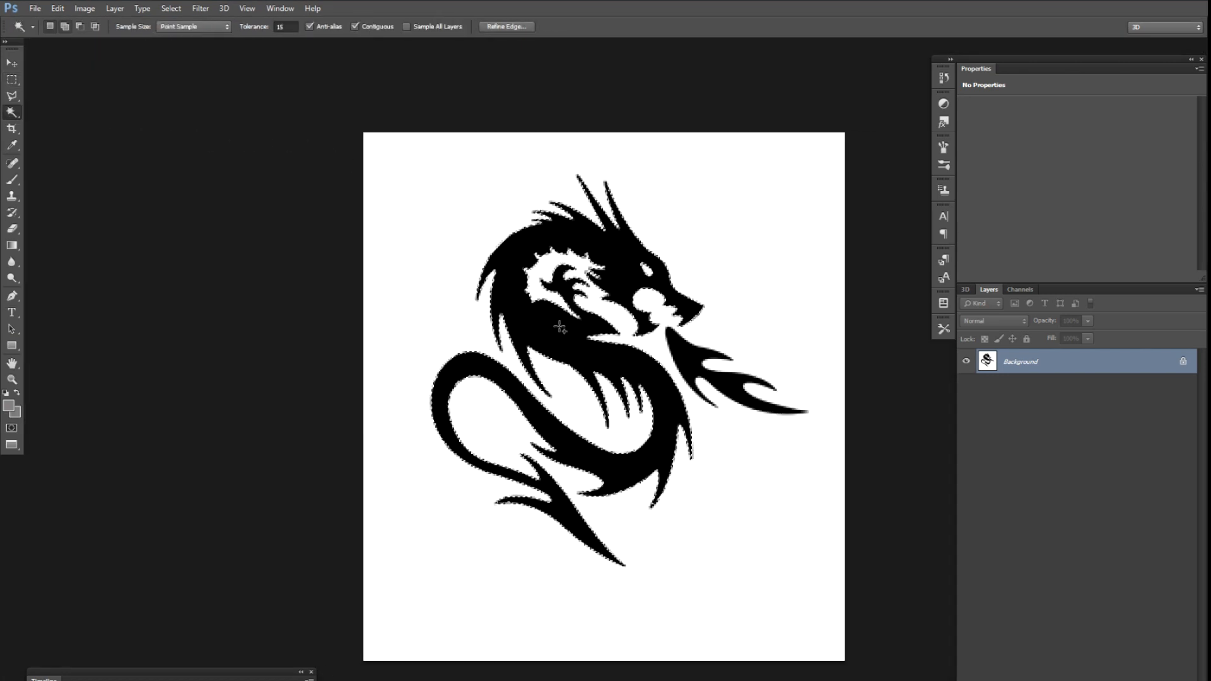
right_click(561, 329)
left_click(622, 503)
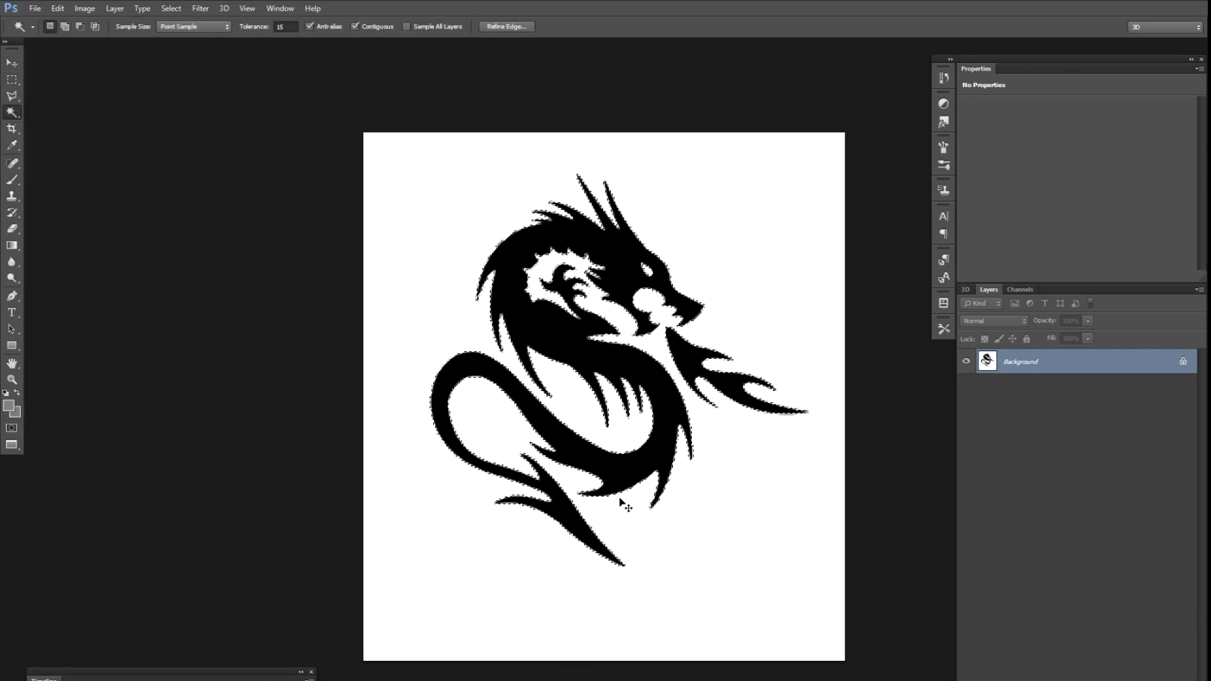
- Darken the selected dragon by lowering its lightness to the minimum with a Hue/Saturation adjustment
key("ctrl+u")
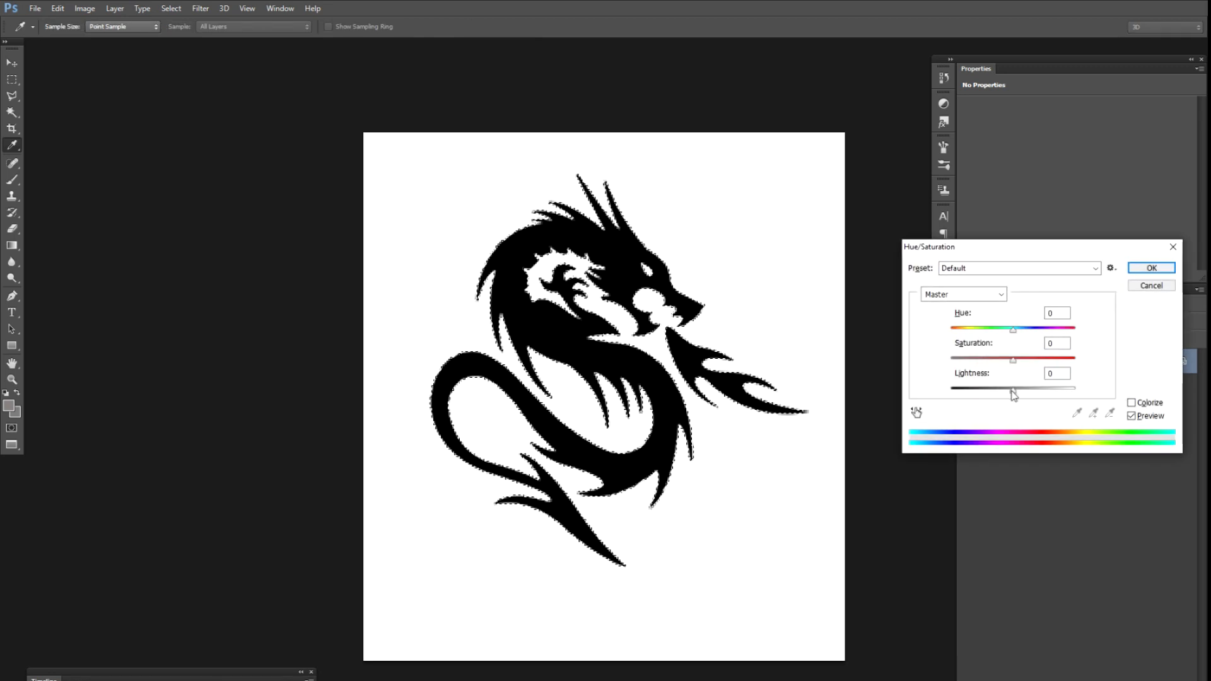
left_click_drag(1012, 391, 647, 388)
key("Return")
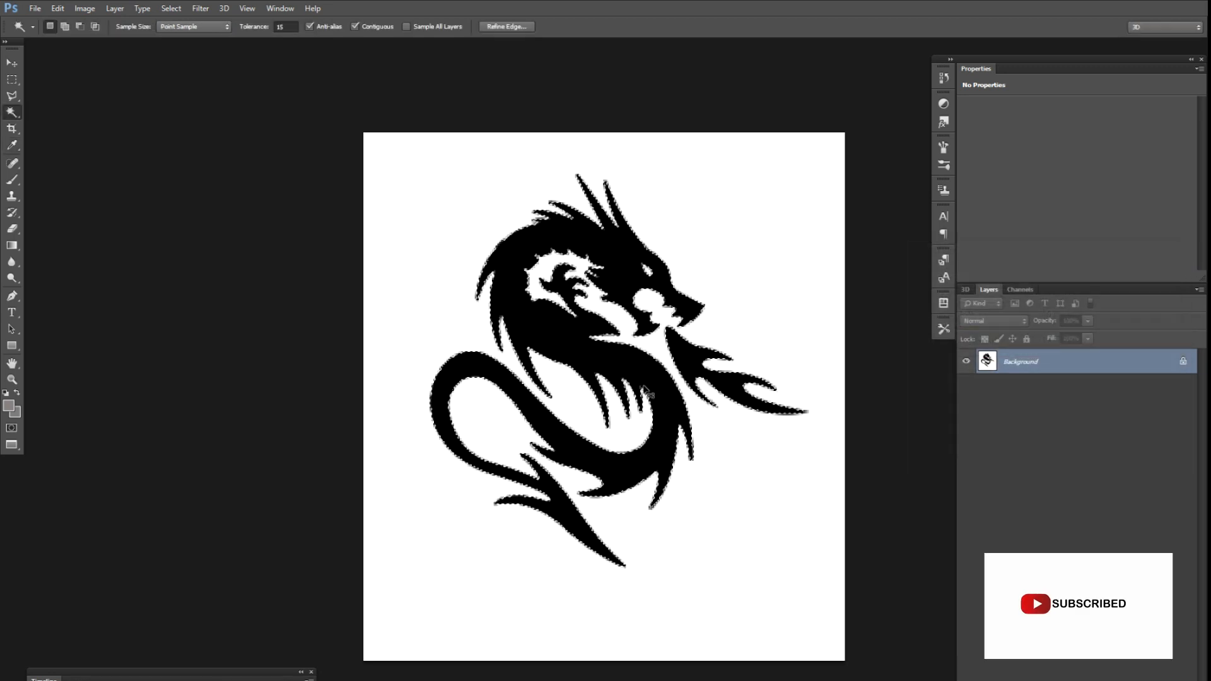
- Create a new 1280 × 720 pixel document at 300 pixels/inch and paste the dragon into it
key("ctrl+n")
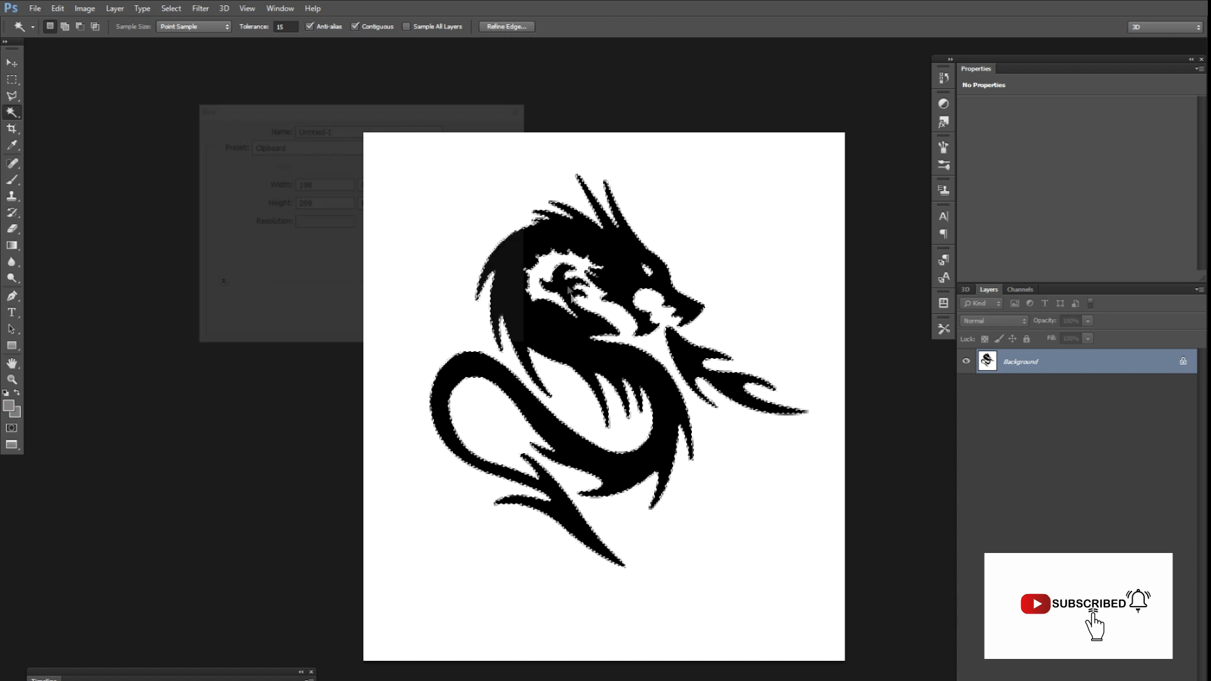
double_click(325, 190)
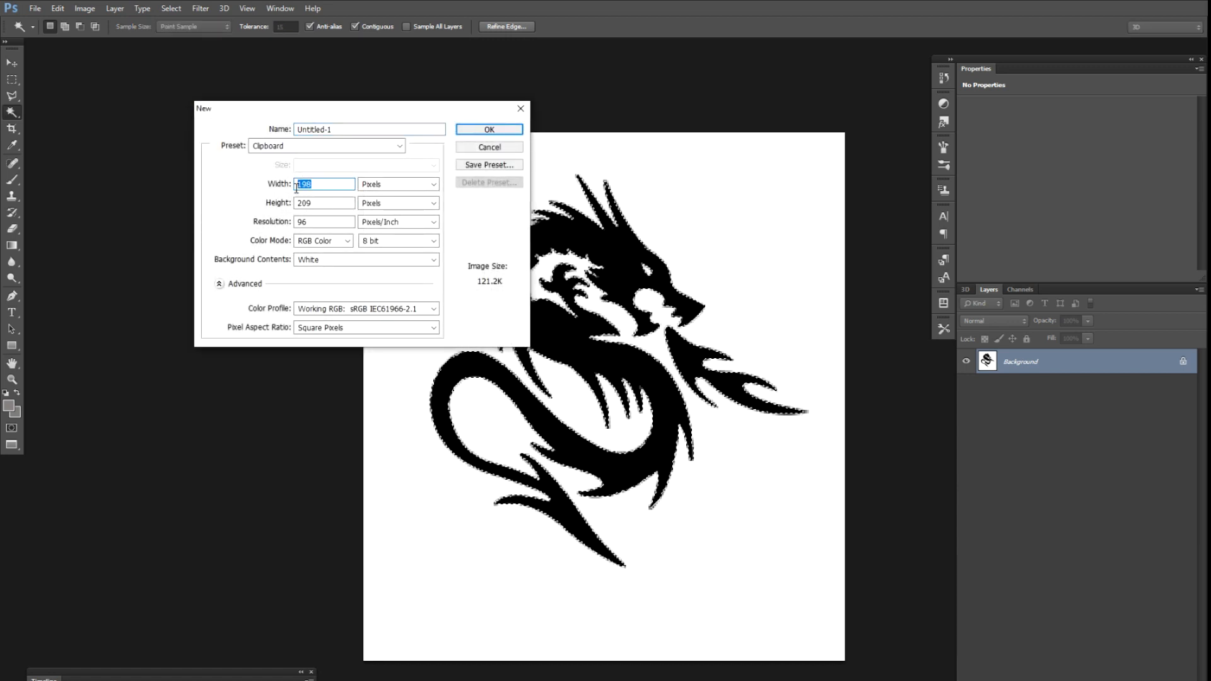
type("1280")
key("Tab")
type("720")
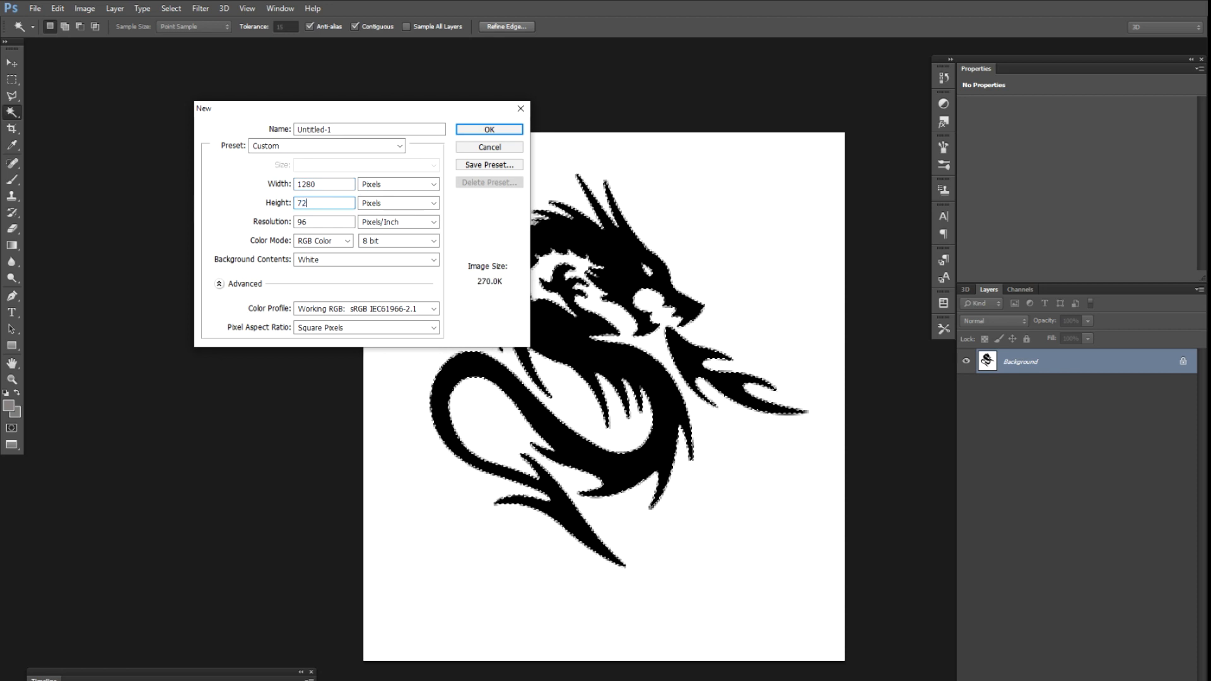
double_click(325, 223)
type("300")
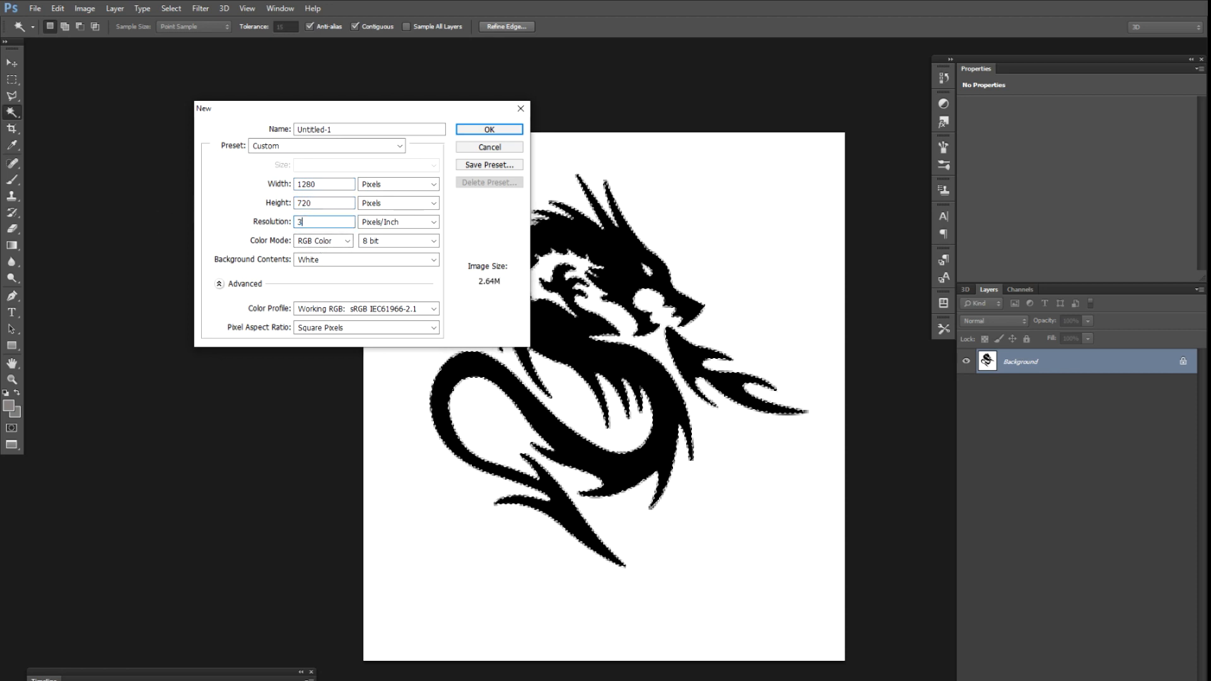
left_click(484, 135)
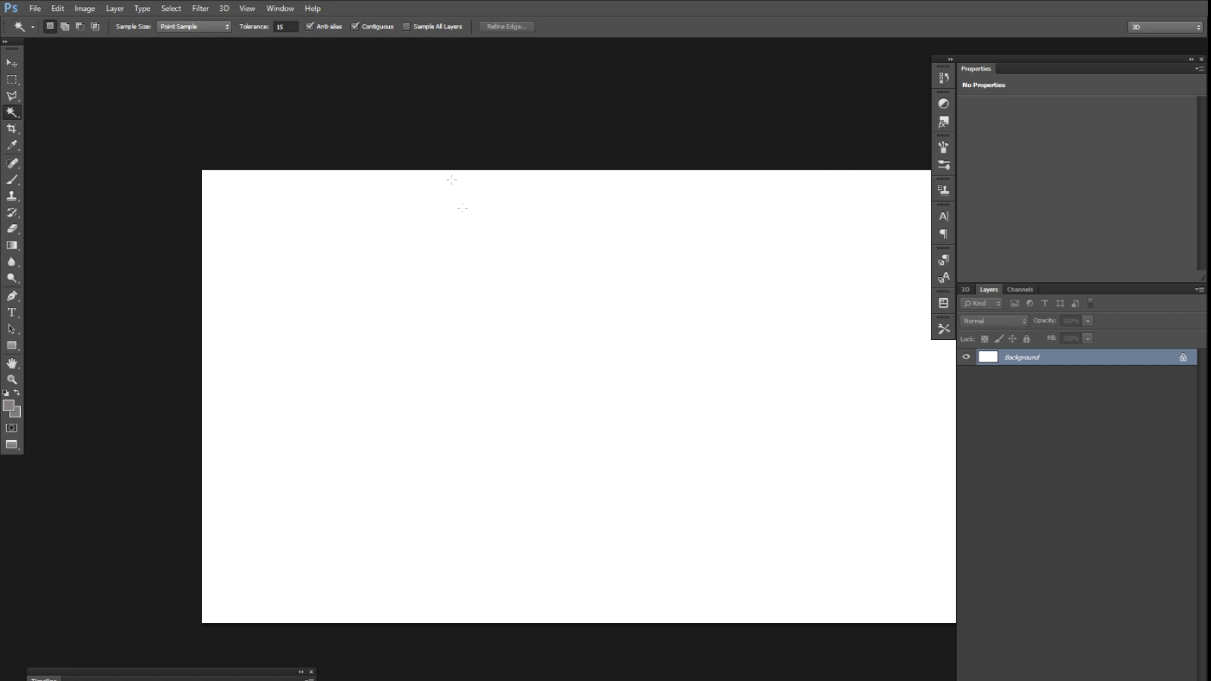
key("ctrl+v")
key("v")
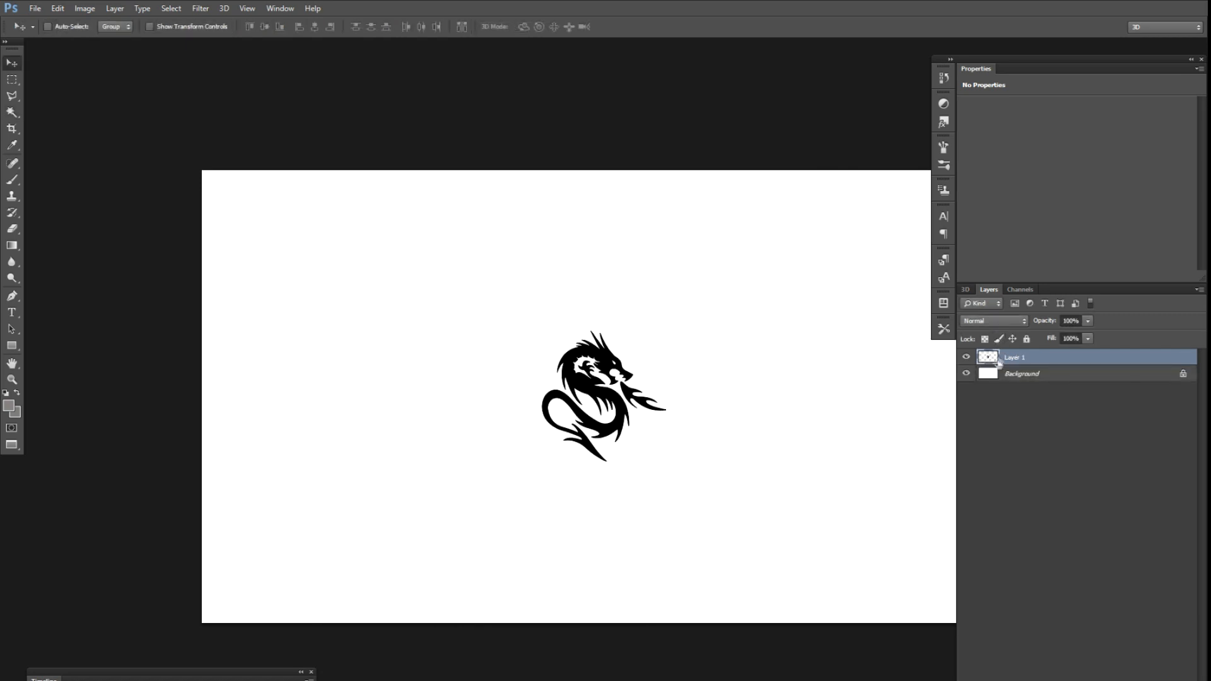
- Close the original dragon image and maximize the new document's window
key("f")
key("f")
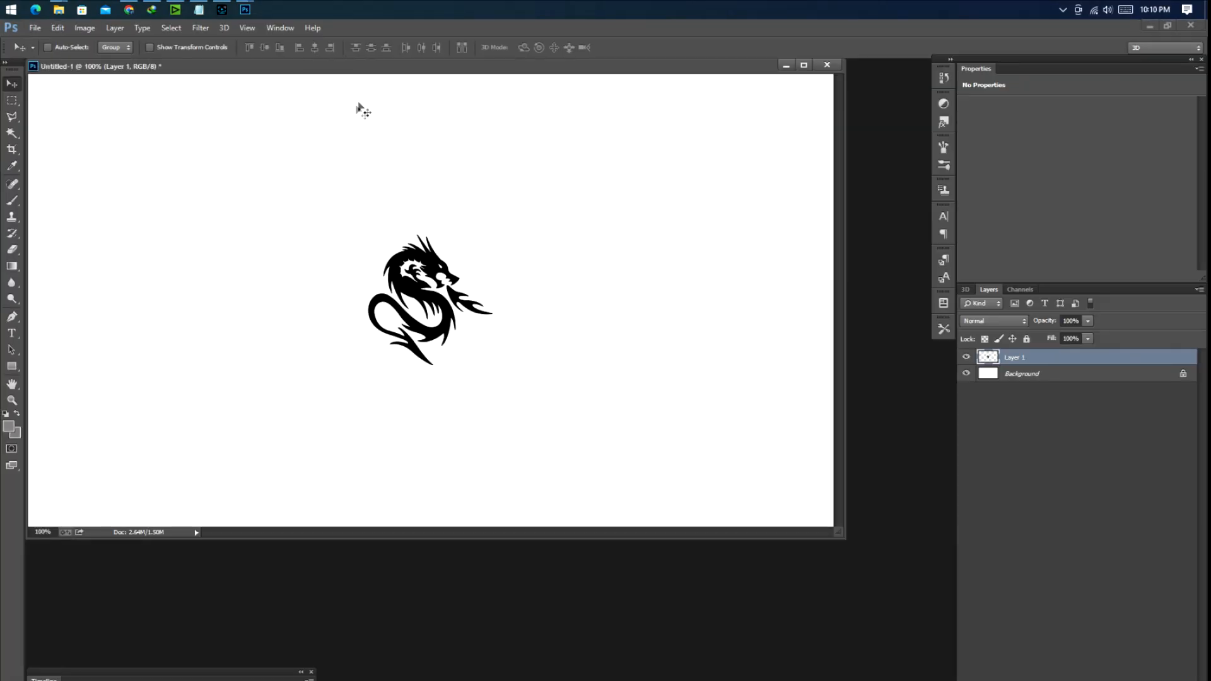
left_click_drag(379, 66, 404, 240)
left_click(178, 166)
key("ctrl+w")
left_click(620, 298)
left_click(828, 238)
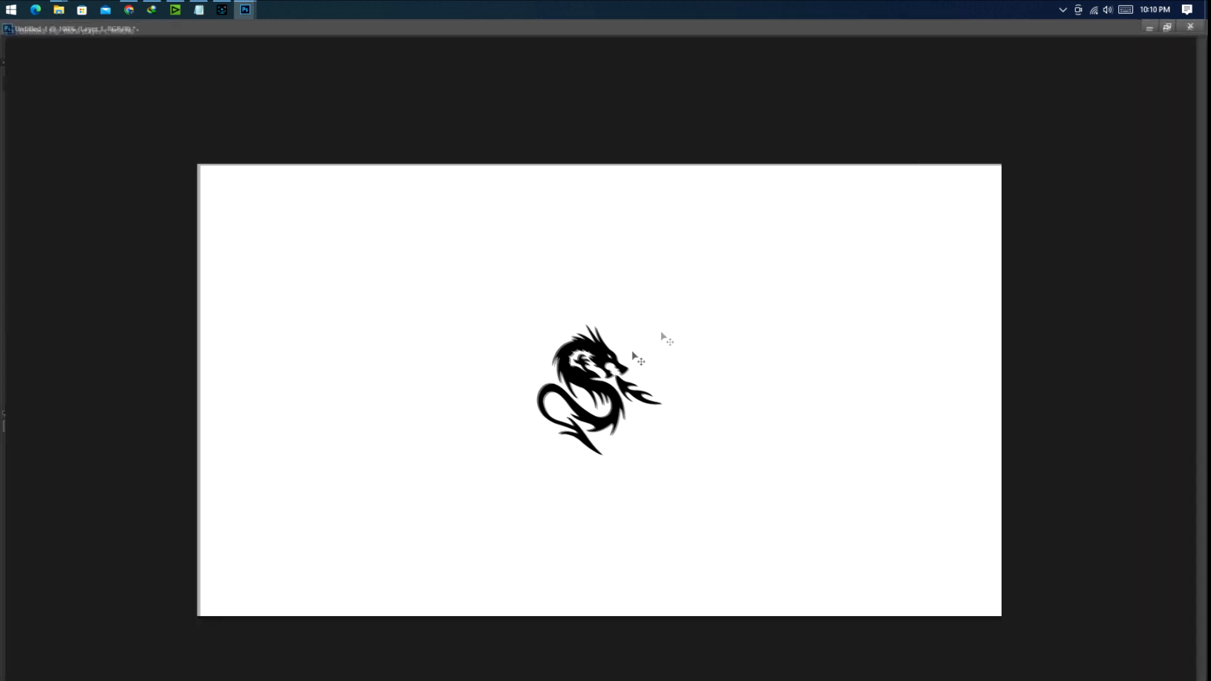
- Enlarge the pasted dragon proportionally around its center until it nearly fills the canvas height
key("ctrl+t")
left_click_drag(662, 323, 831, 192)
key("Return")
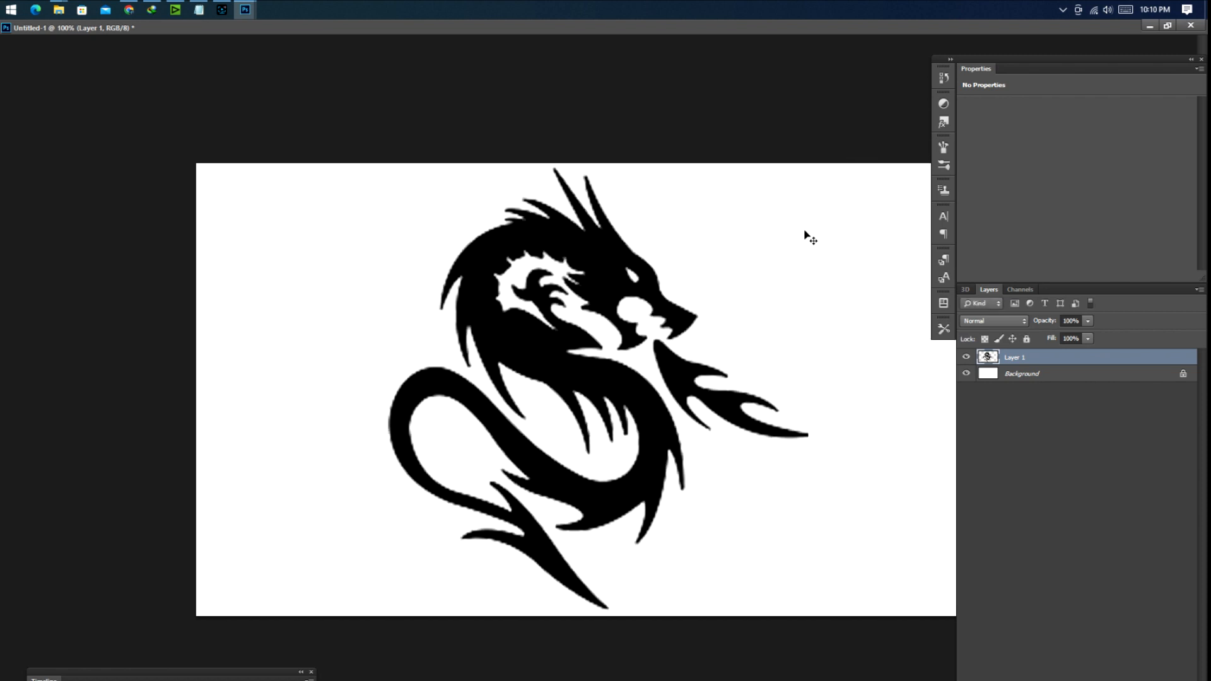
- Turn the dragon layer into a 3D extrusion and set the mesh's extrusion depth to 60
right_click(1036, 362)
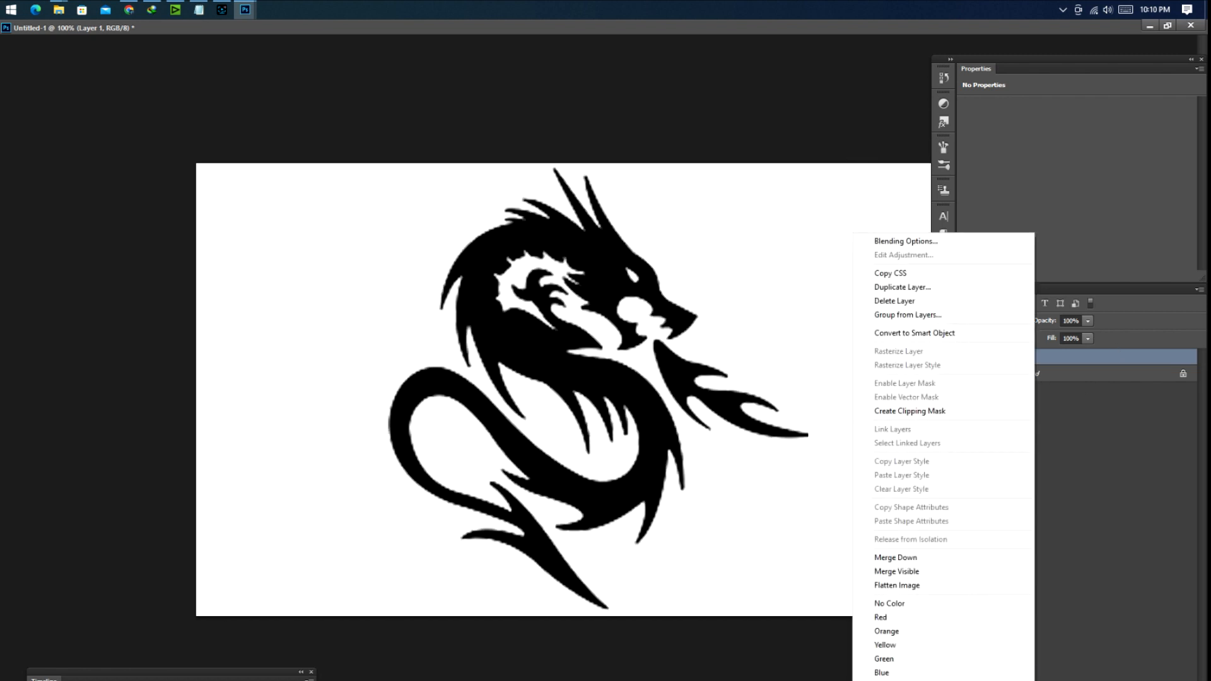
left_click(906, 242)
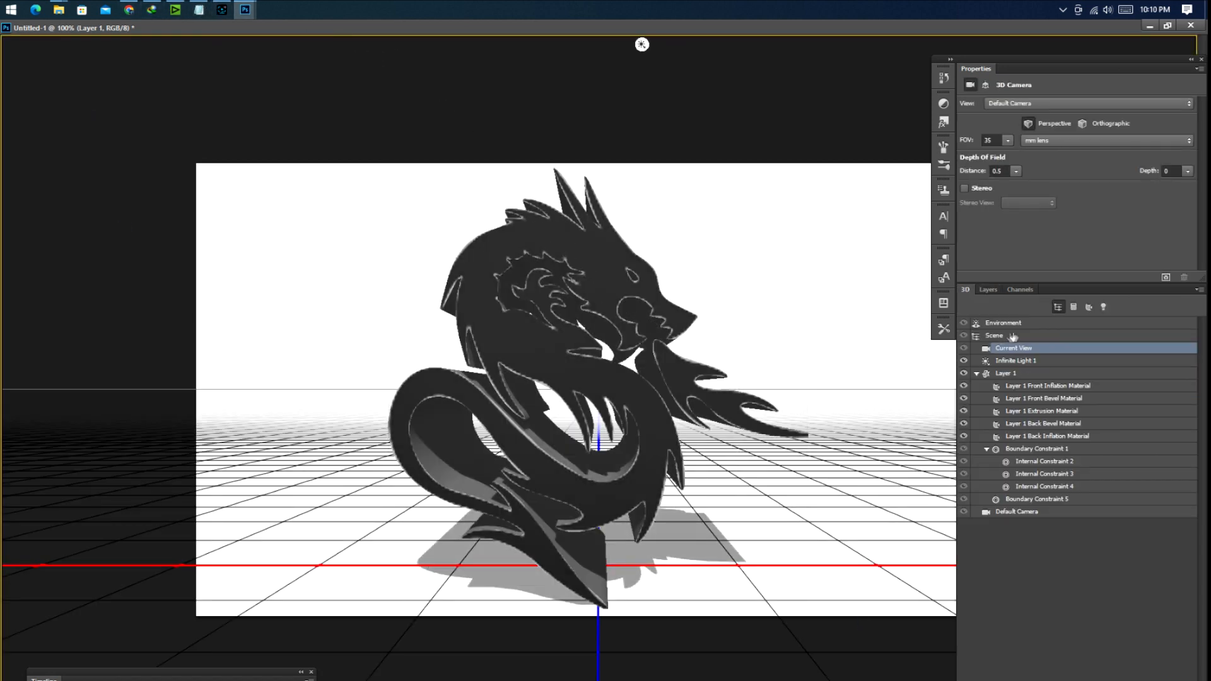
left_click(1025, 362)
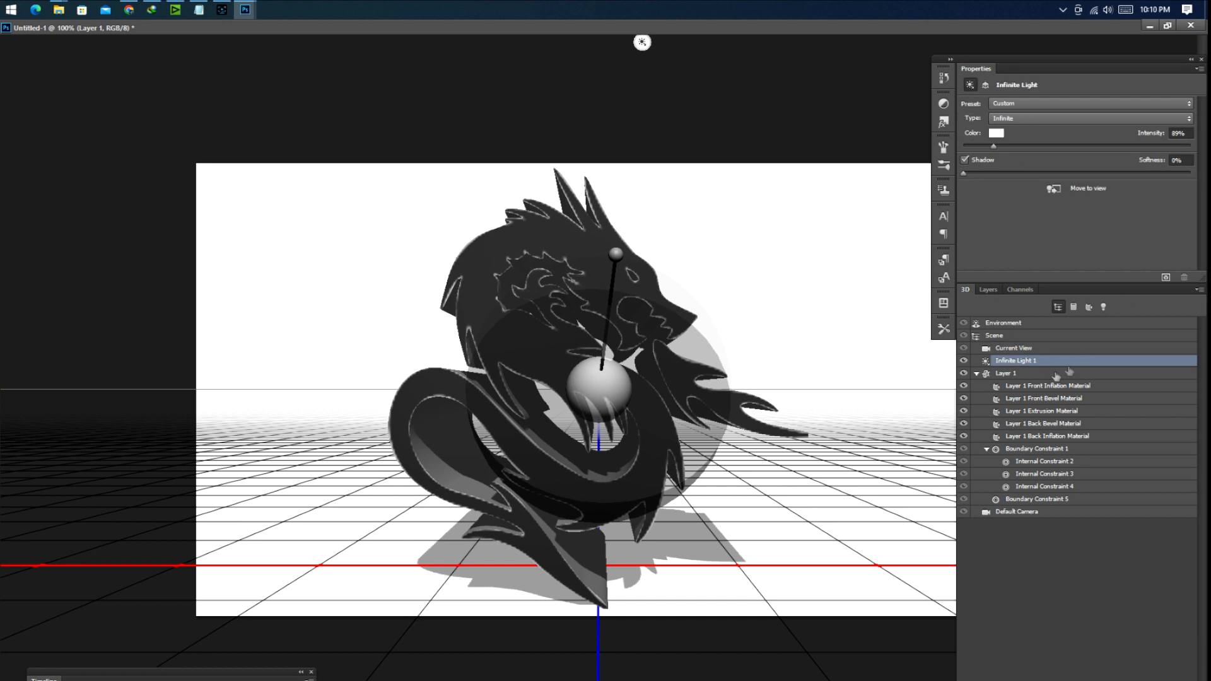
left_click(1014, 374)
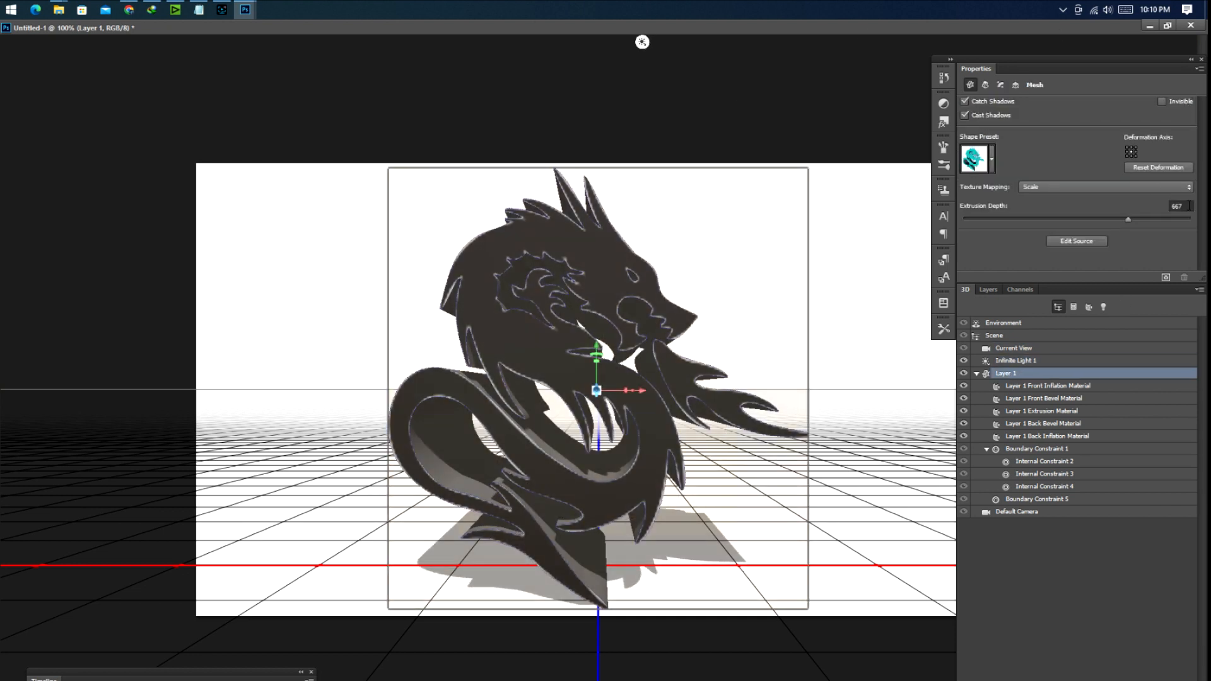
type("60")
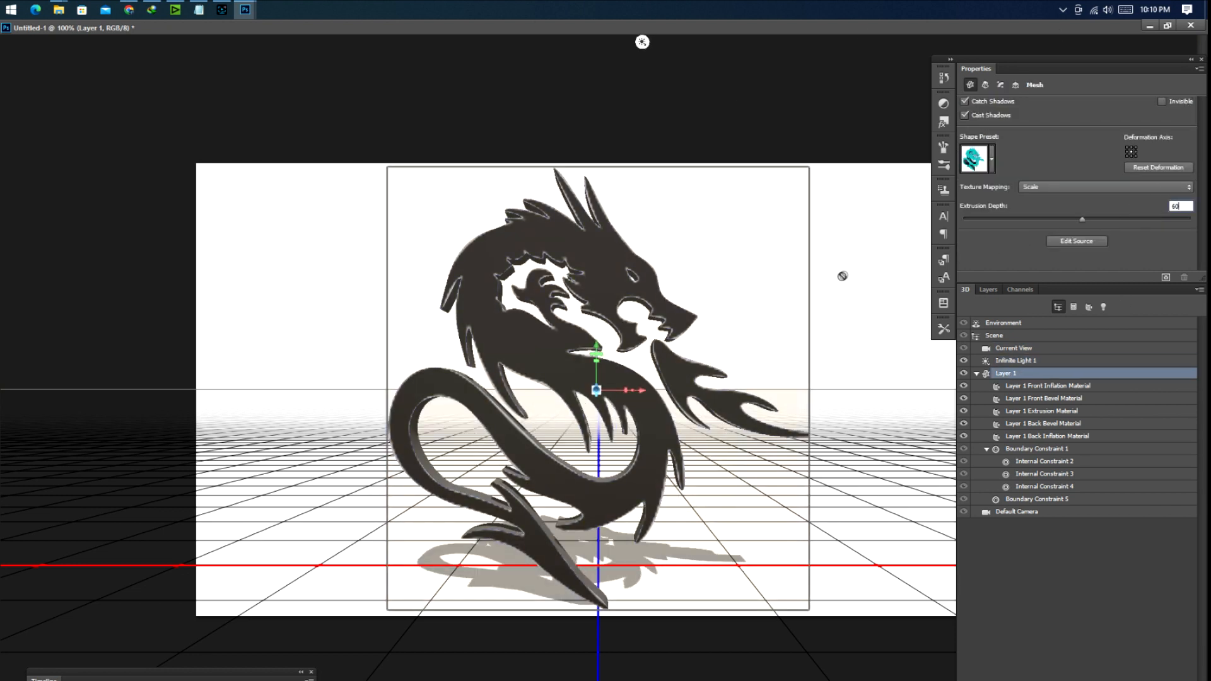
key("Return")
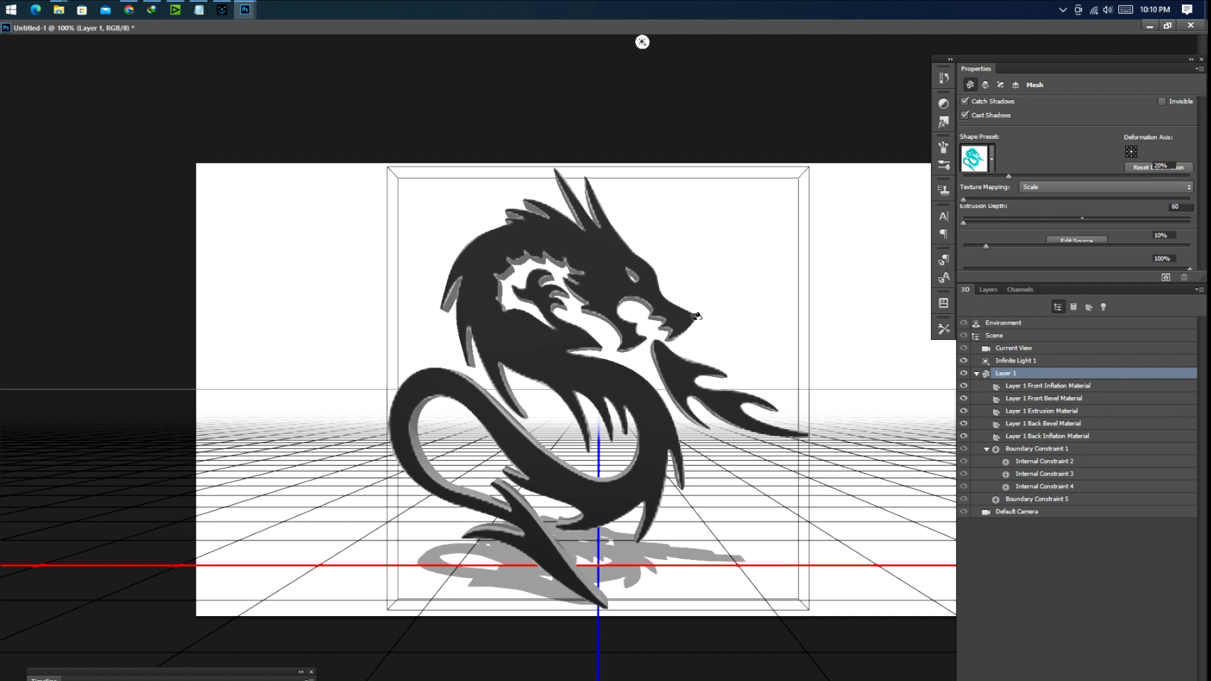
- Try to narrow the dragon mesh by scaling it along the X axis, and undo the scaling
left_click_drag(626, 390, 600, 392)
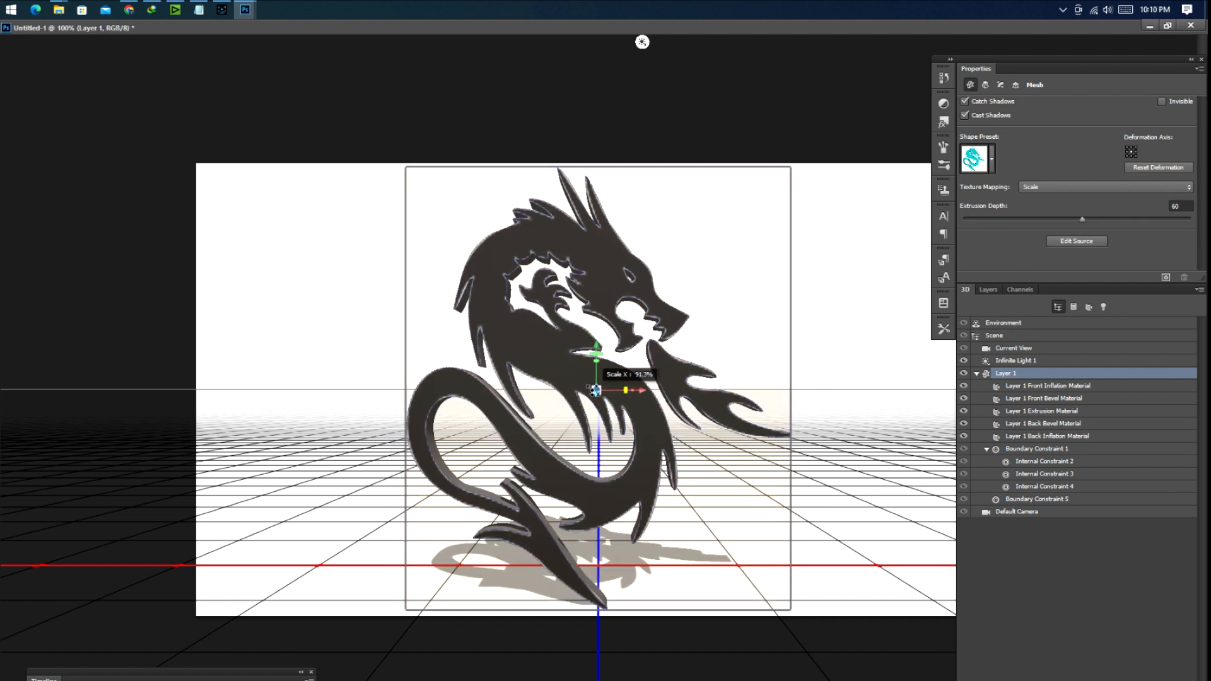
key("ctrl+z")
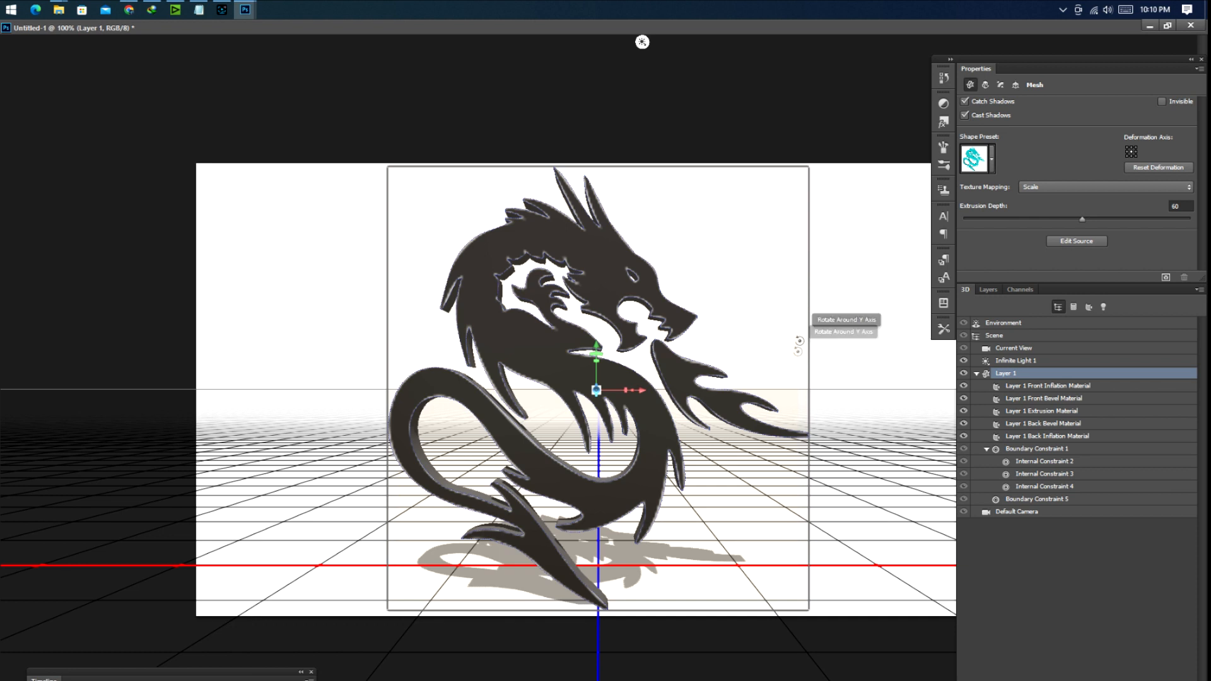
- Rotate the dragon mesh around its Y axis so its extruded sides face the camera at an angle
mouse_move(803, 419)
left_mouse_down()
mouse_move(879, 416)
mouse_move(825, 419)
left_mouse_up()
left_click_drag(718, 425, 810, 440)
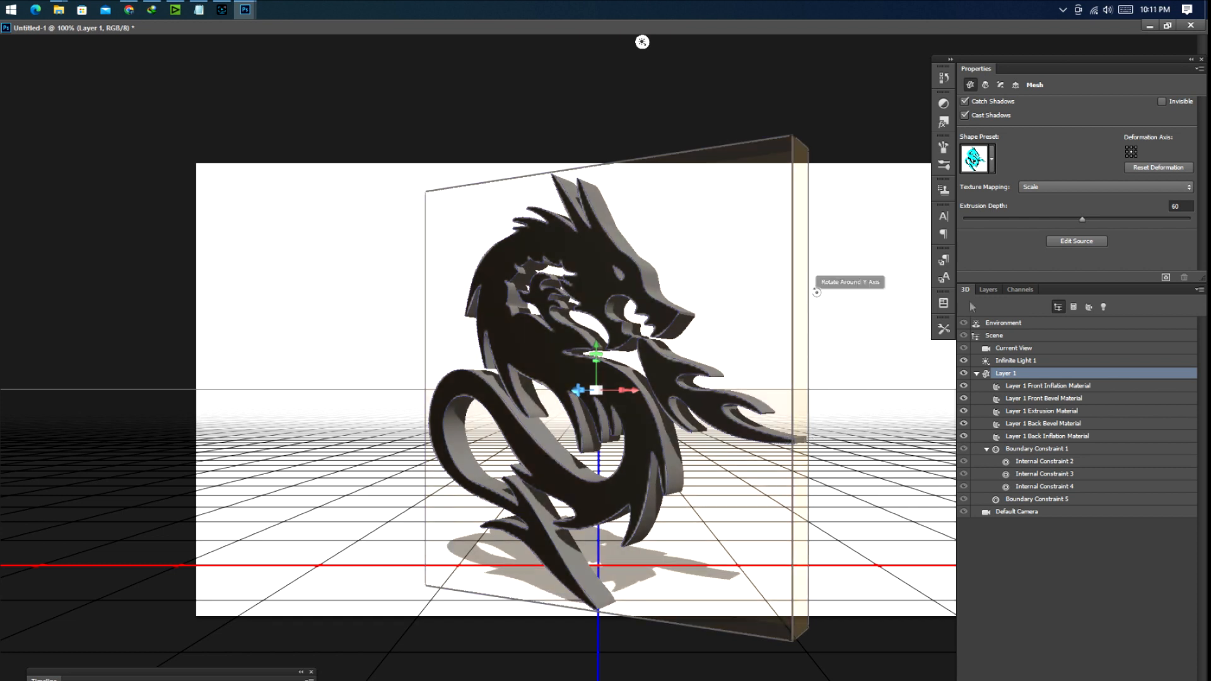
- Apply a glossy blue material preset to the dragon's front inflation material
left_click(1054, 391)
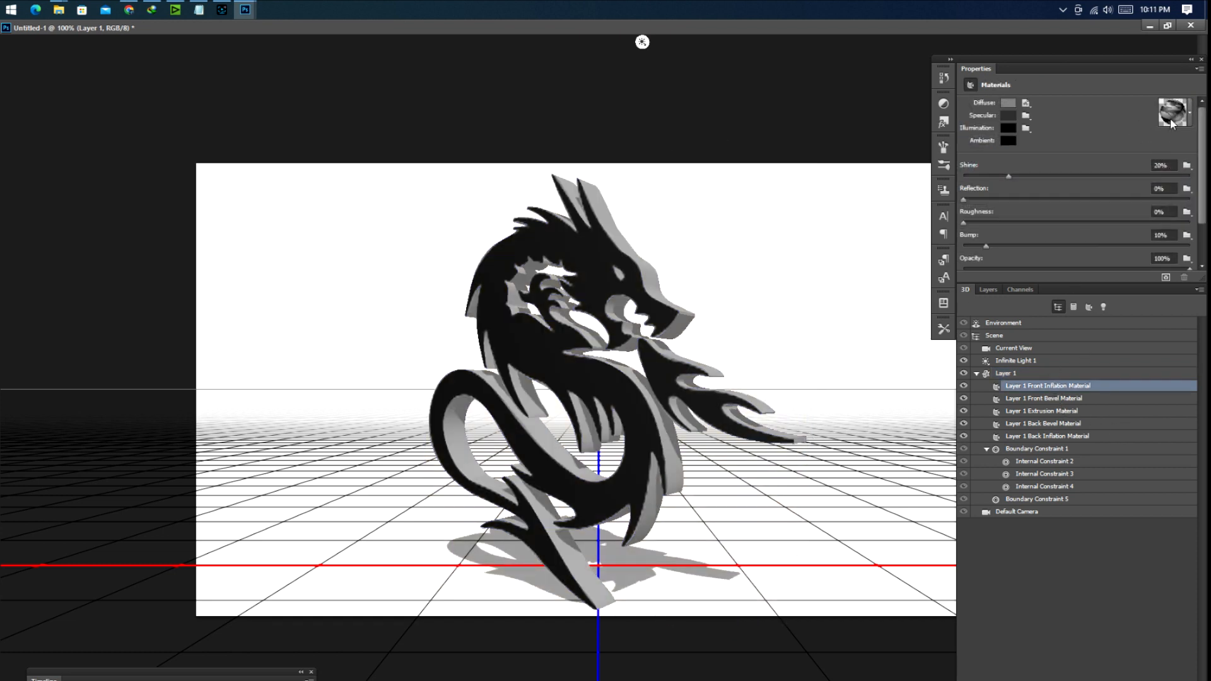
left_click(1170, 123)
scroll(1114, 205, "down", 1)
left_click(1115, 156)
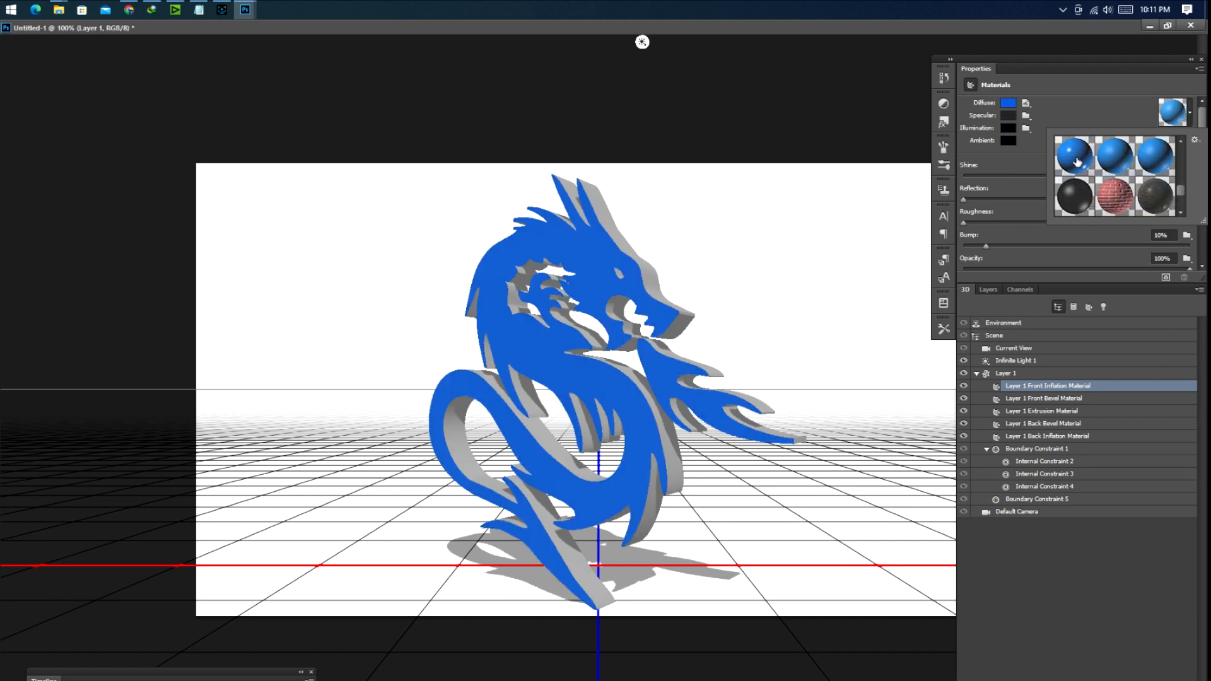
left_click(1165, 167)
- Apply the yellow-gold material preset to the dragon's front bevel material
left_click(1027, 399)
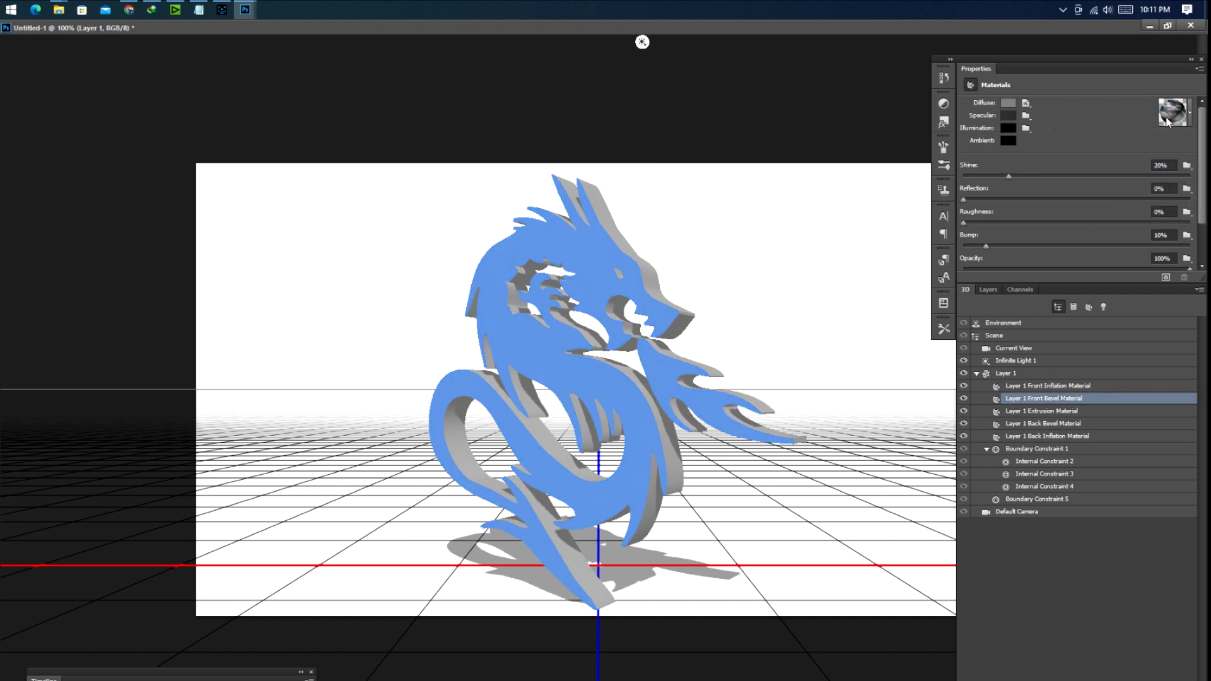
left_click(1167, 120)
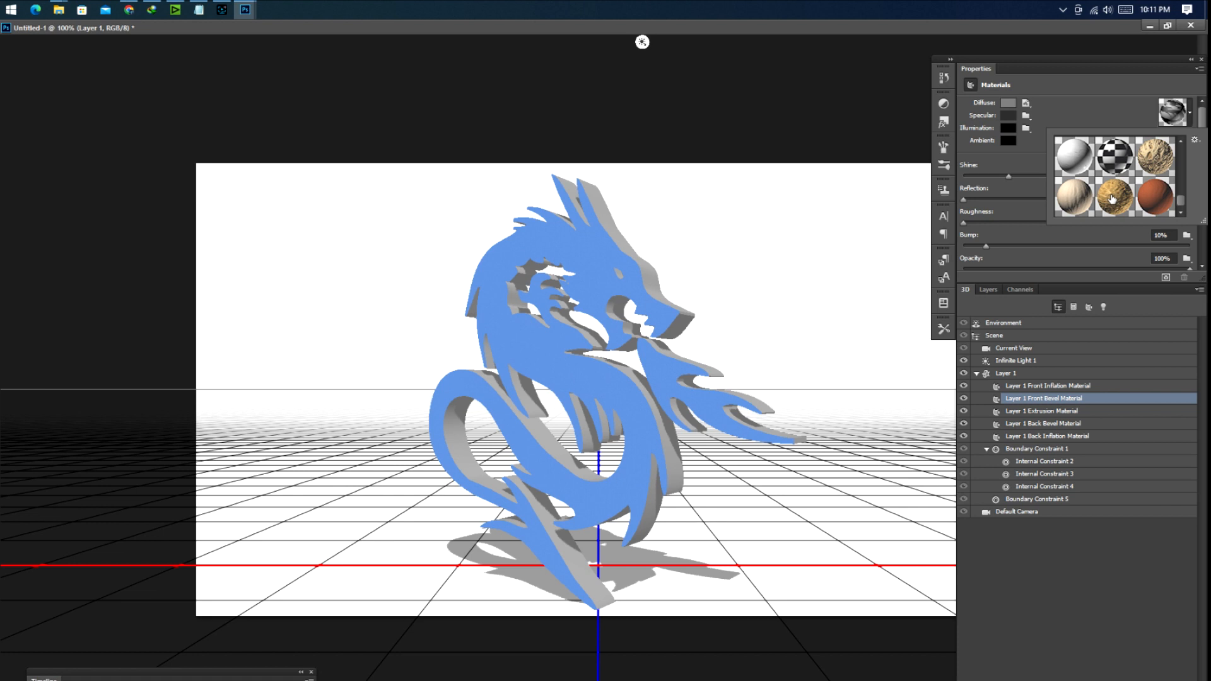
scroll(1114, 199, "up", 3)
left_click(1078, 191)
- Apply the orange-gold metallic material preset to the dragon's extrusion material
left_click(1050, 414)
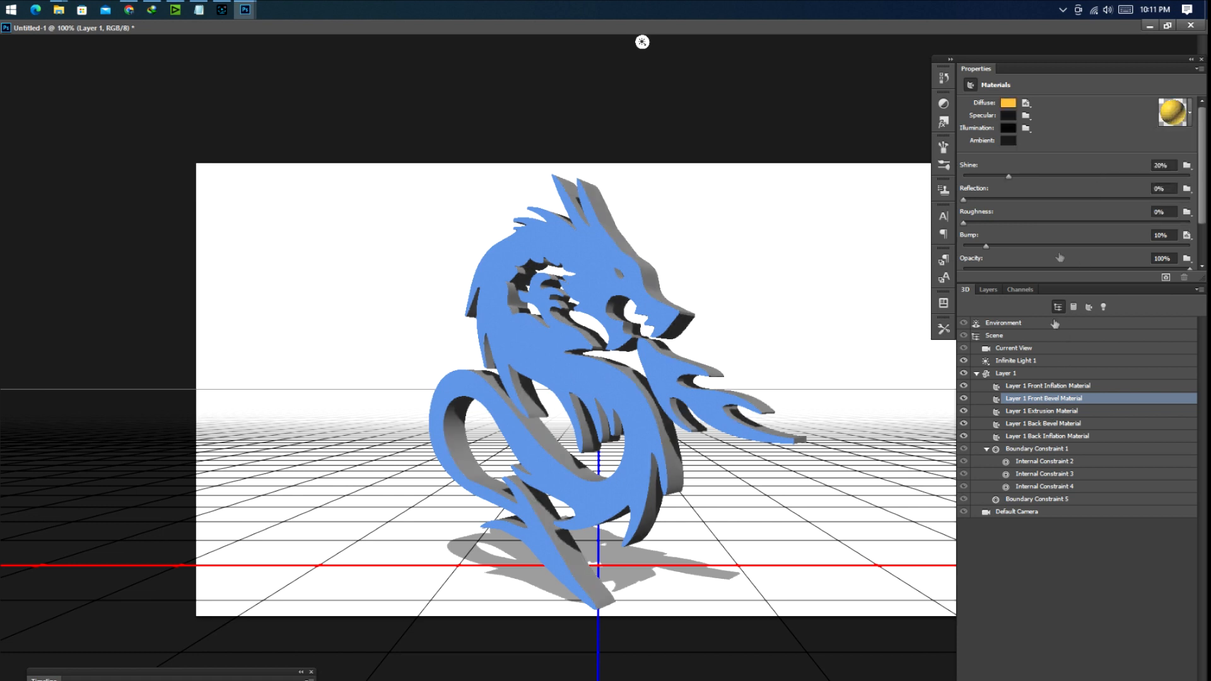
left_click(1050, 411)
left_click(1170, 114)
scroll(1114, 161, "down", 2)
left_click(1074, 169)
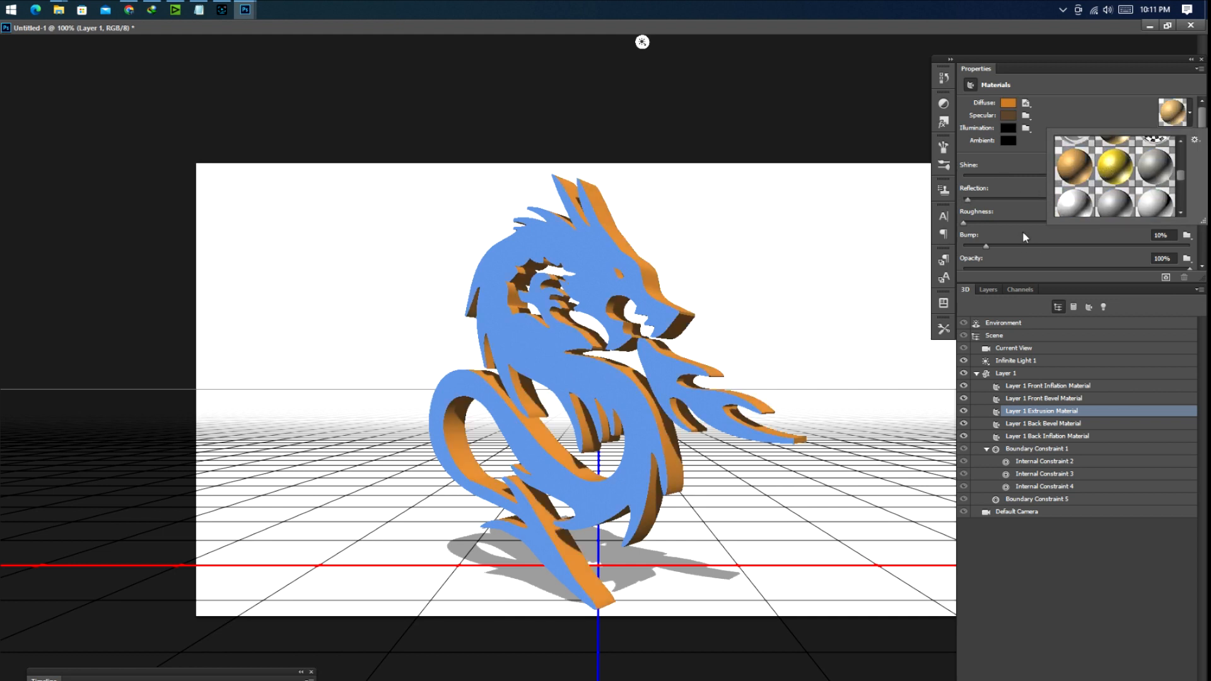
- Apply the yellow-gold material preset to the dragon's back bevel material
left_click(1047, 424)
left_click(1047, 423)
left_click(1170, 113)
scroll(1101, 181, "down", 2)
scroll(1101, 181, "down", 1)
left_click(1074, 146)
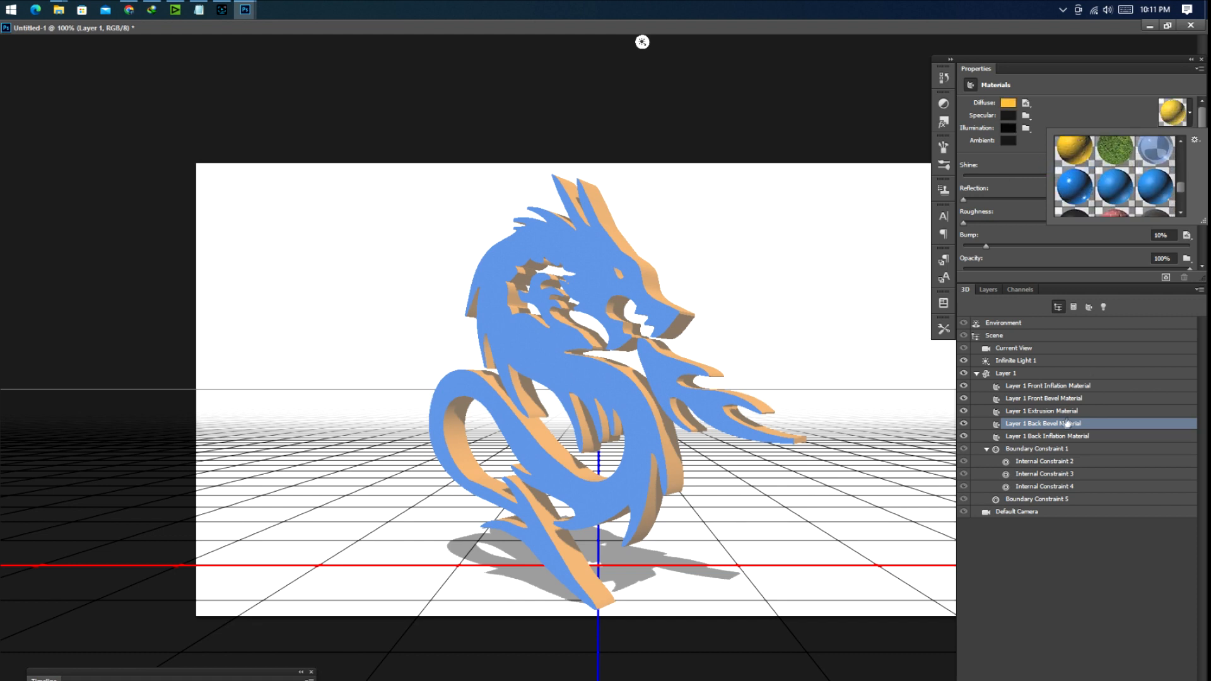
- Apply the yellow-gold material preset to the dragon's back inflation material
left_click(1056, 438)
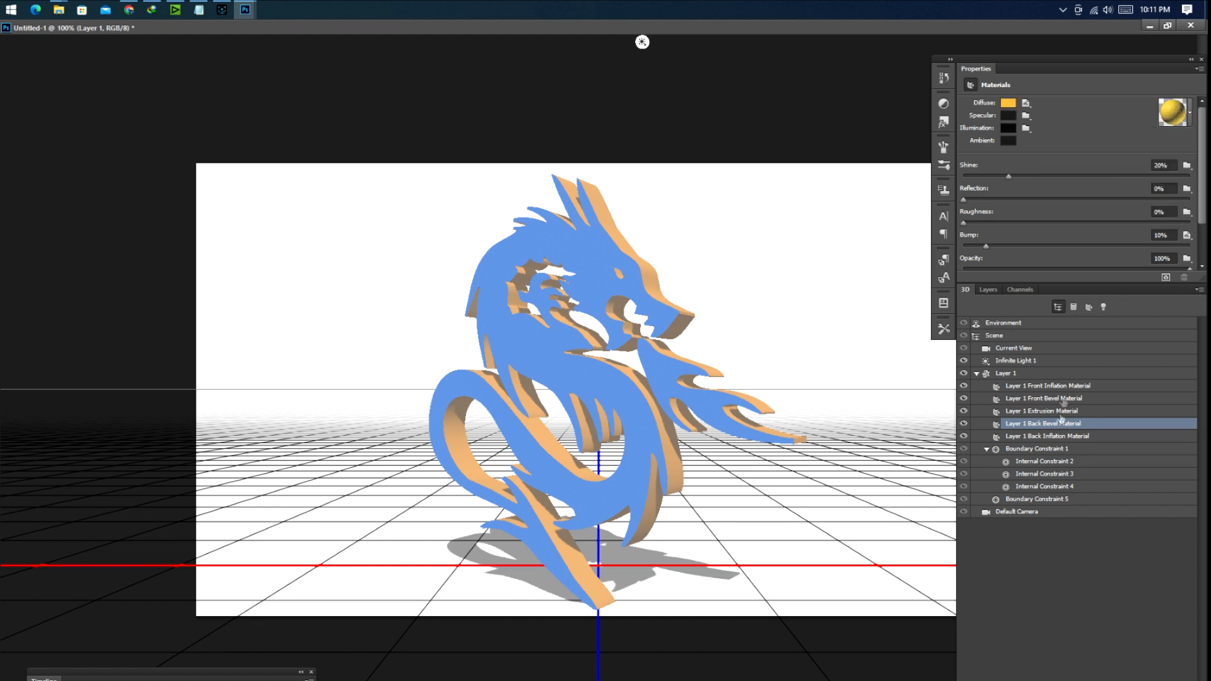
left_click(1056, 438)
left_click(1170, 115)
scroll(1127, 185, "down", 2)
scroll(1127, 186, "up", 2)
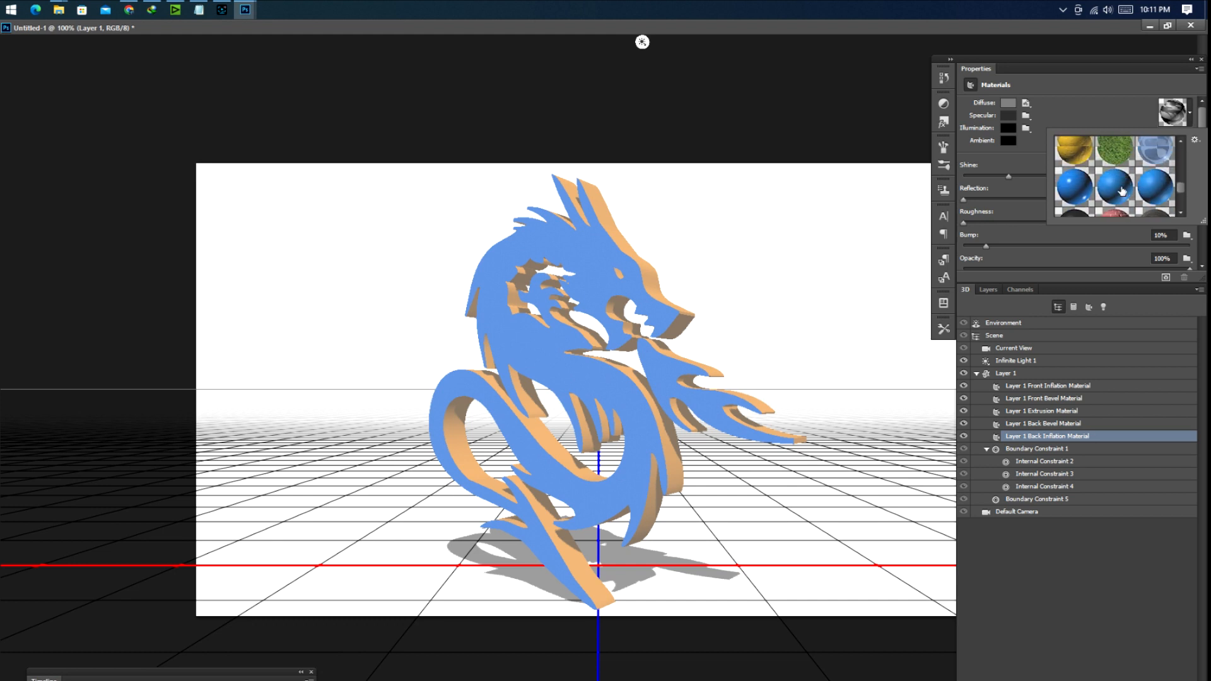
left_click(1074, 148)
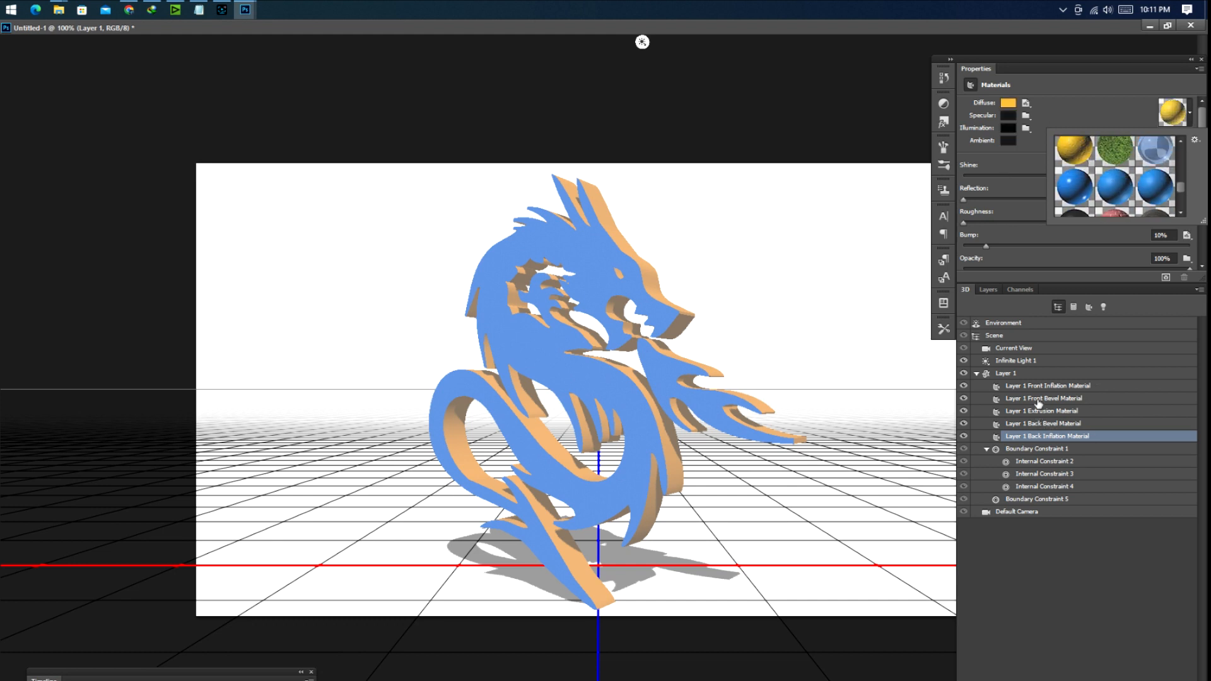
- Set the back inflation material's roughness to 57%, bump to 55% and shine to about 72%
left_click(963, 401)
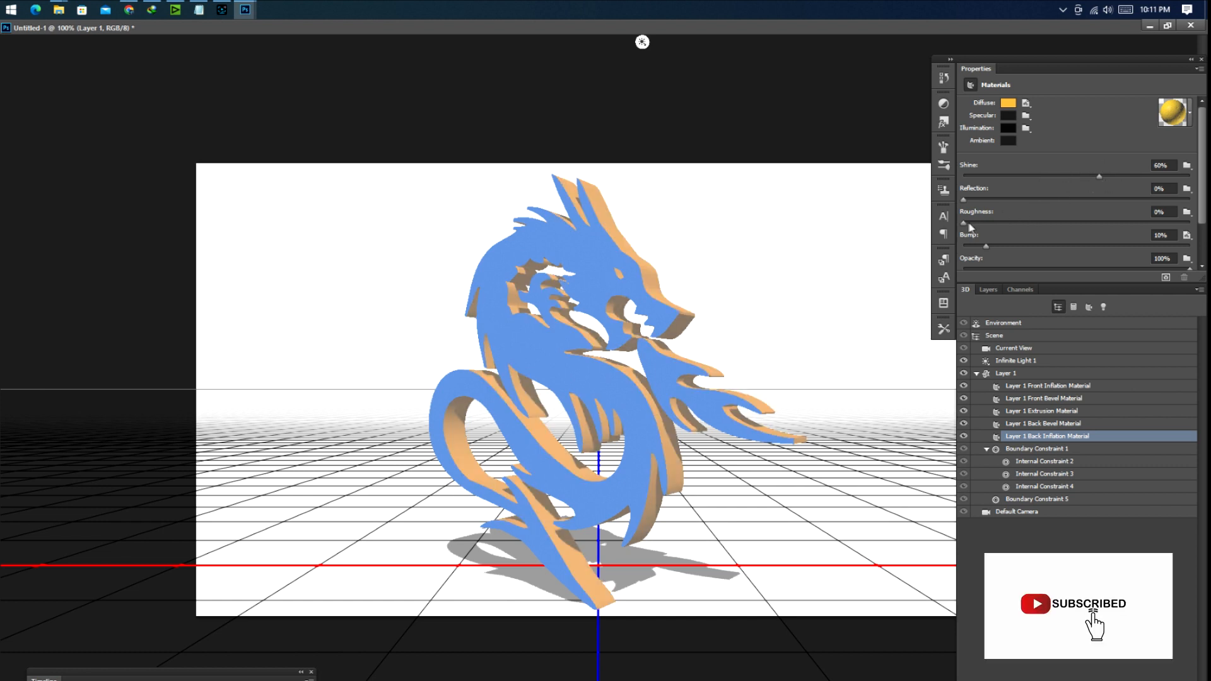
left_click_drag(970, 226, 1078, 226)
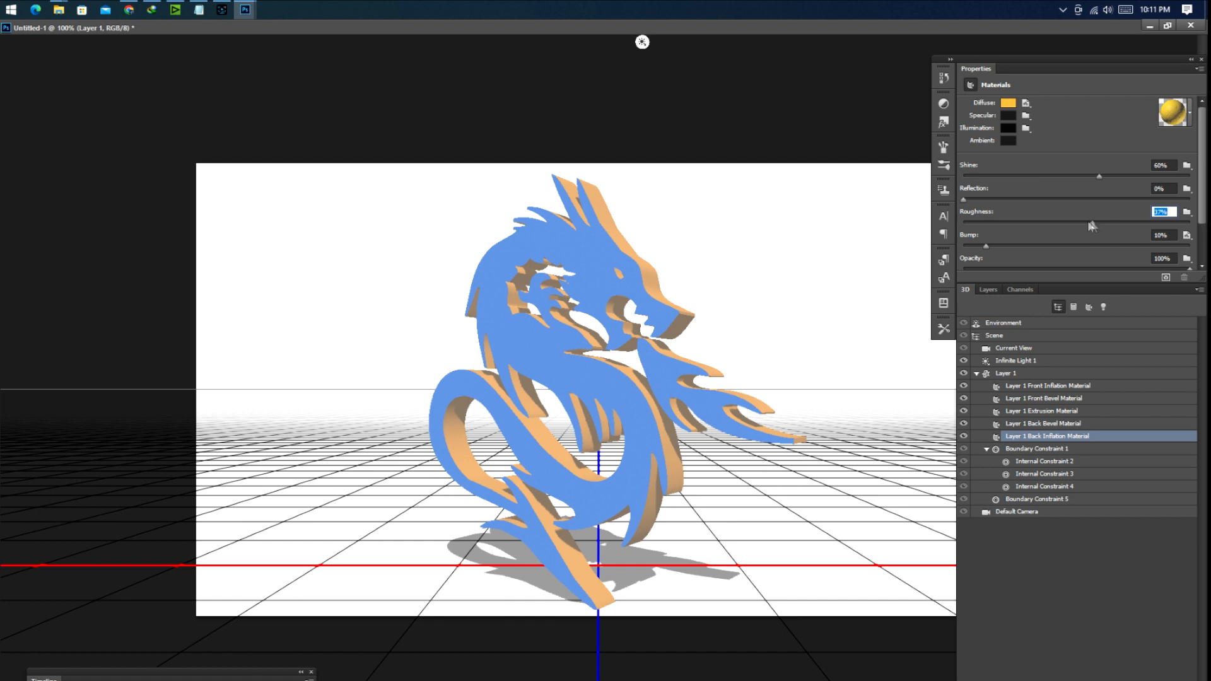
left_click_drag(984, 247, 1057, 248)
left_click_drag(1093, 176, 1135, 179)
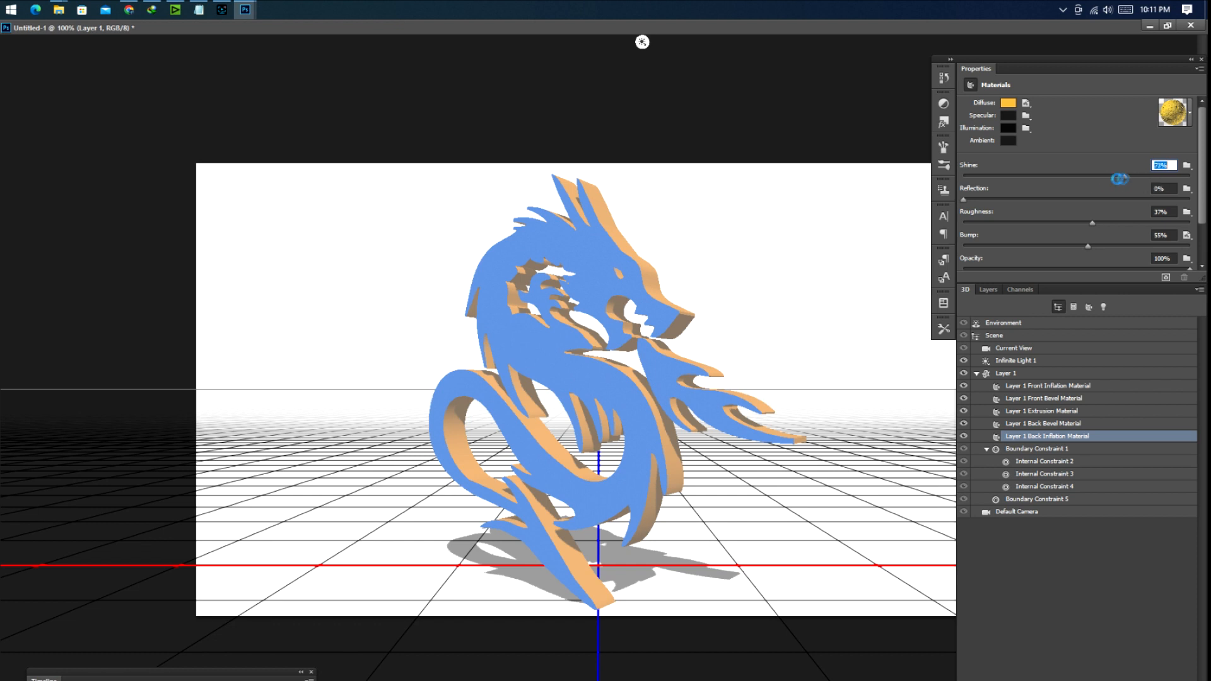
- Convert the Background layer into a 3D postcard and merge it with the dragon's 3D layer
left_click(989, 290)
left_click(1027, 483)
right_click(1028, 483)
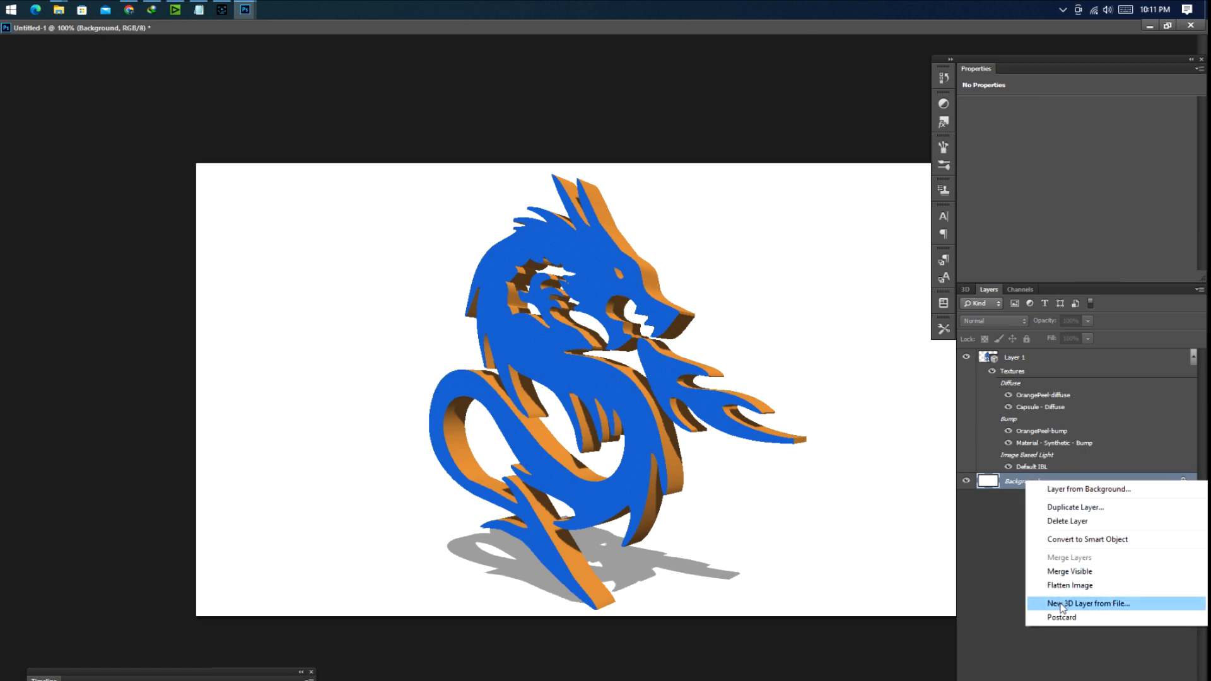
left_click(1062, 618)
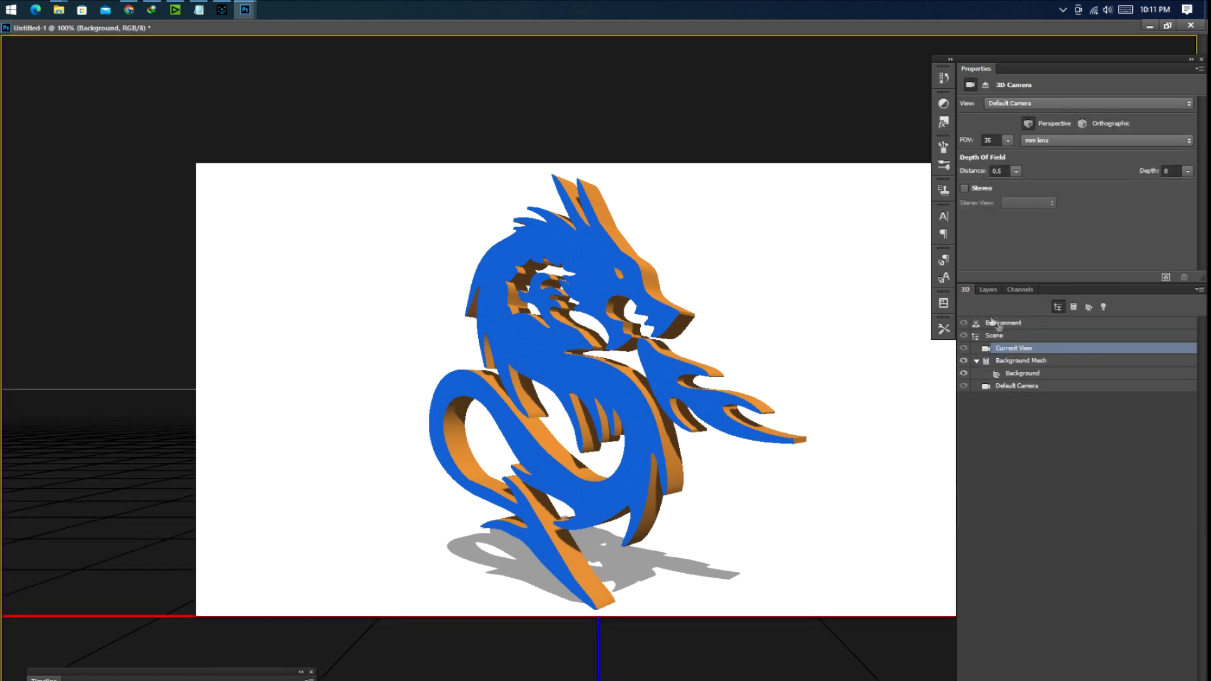
left_click(988, 290)
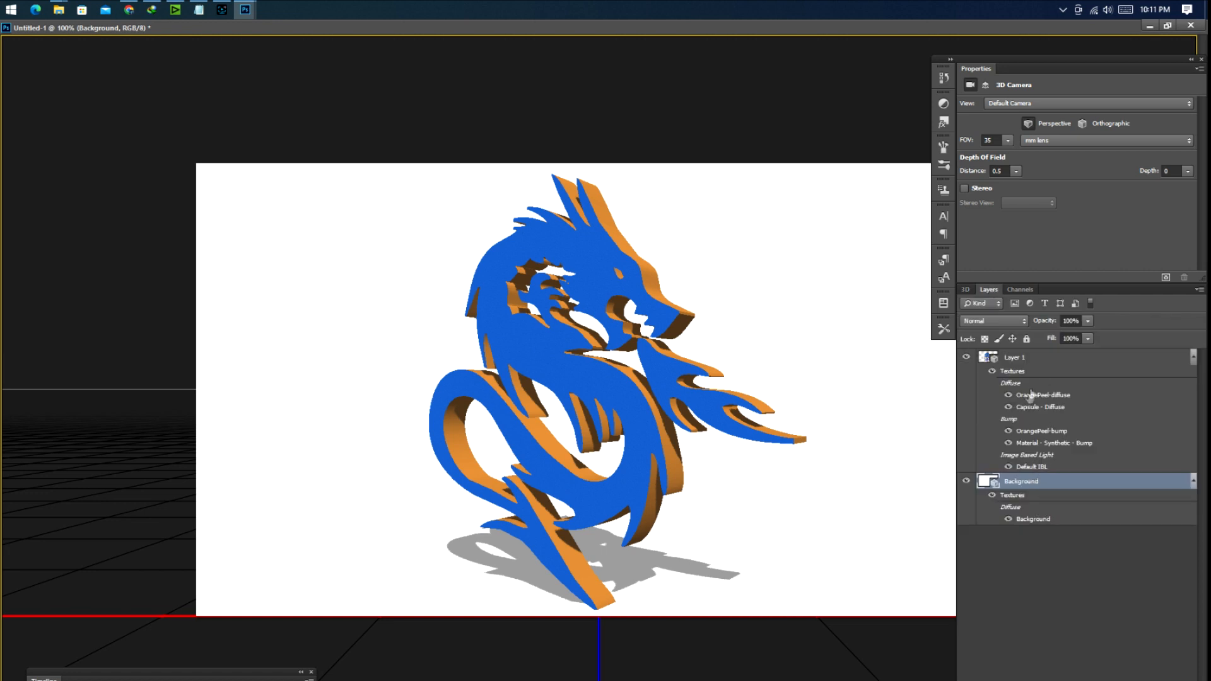
left_click(1040, 357, "shift")
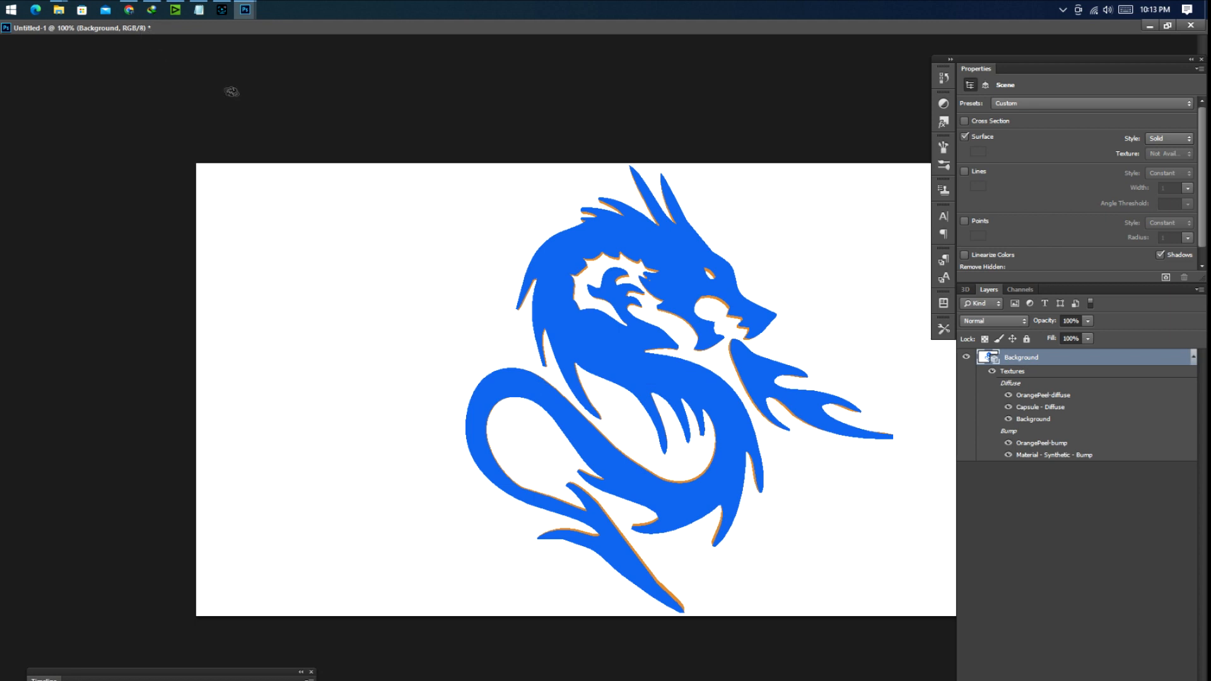
- Render the merged 3D scene of dragon and background, and rasterize the 3D layer
key("f")
left_click(225, 9)
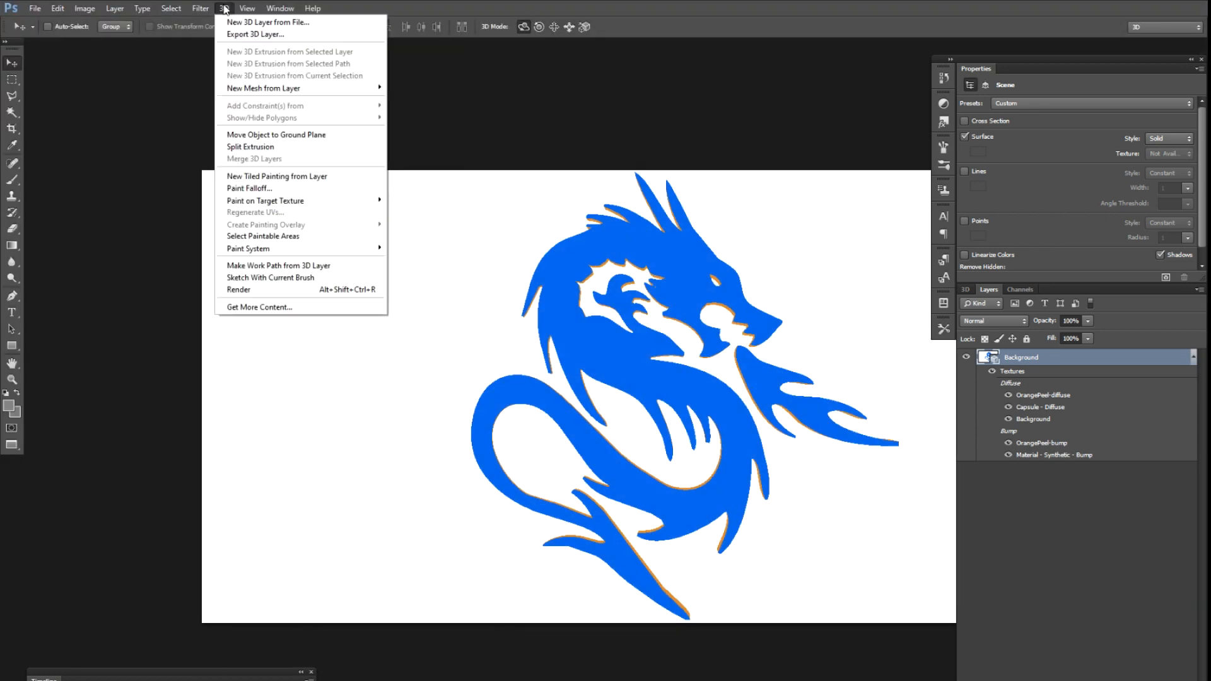
left_click(273, 290)
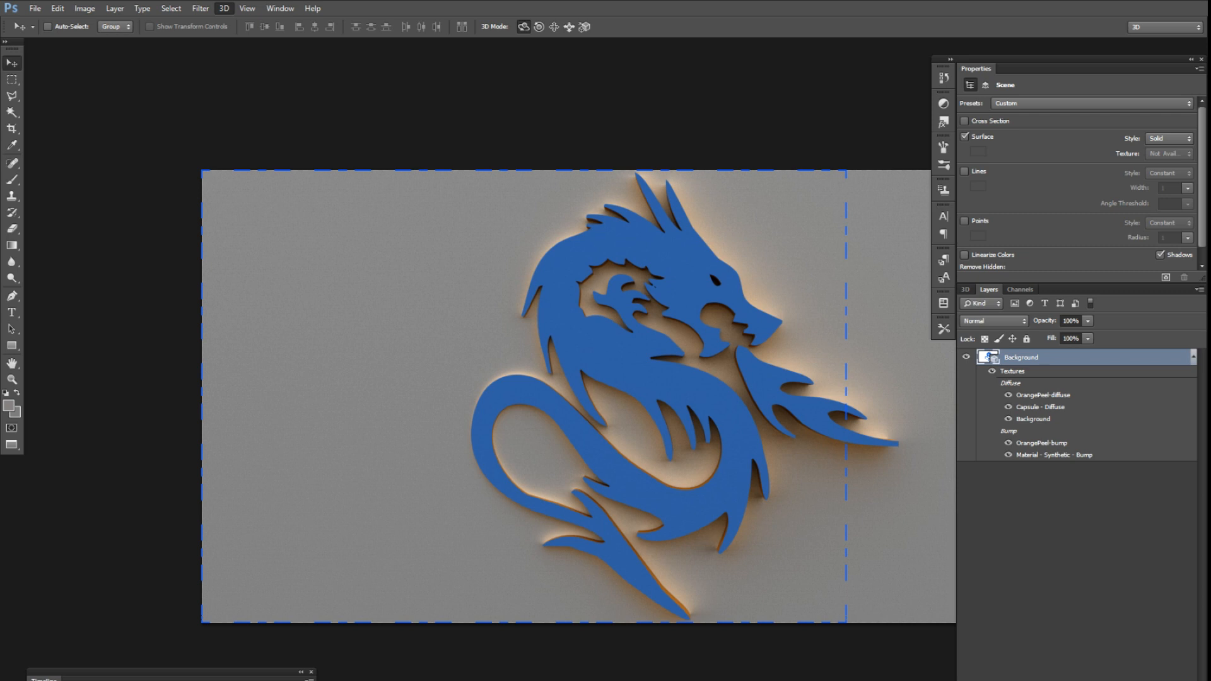
right_click(1002, 358)
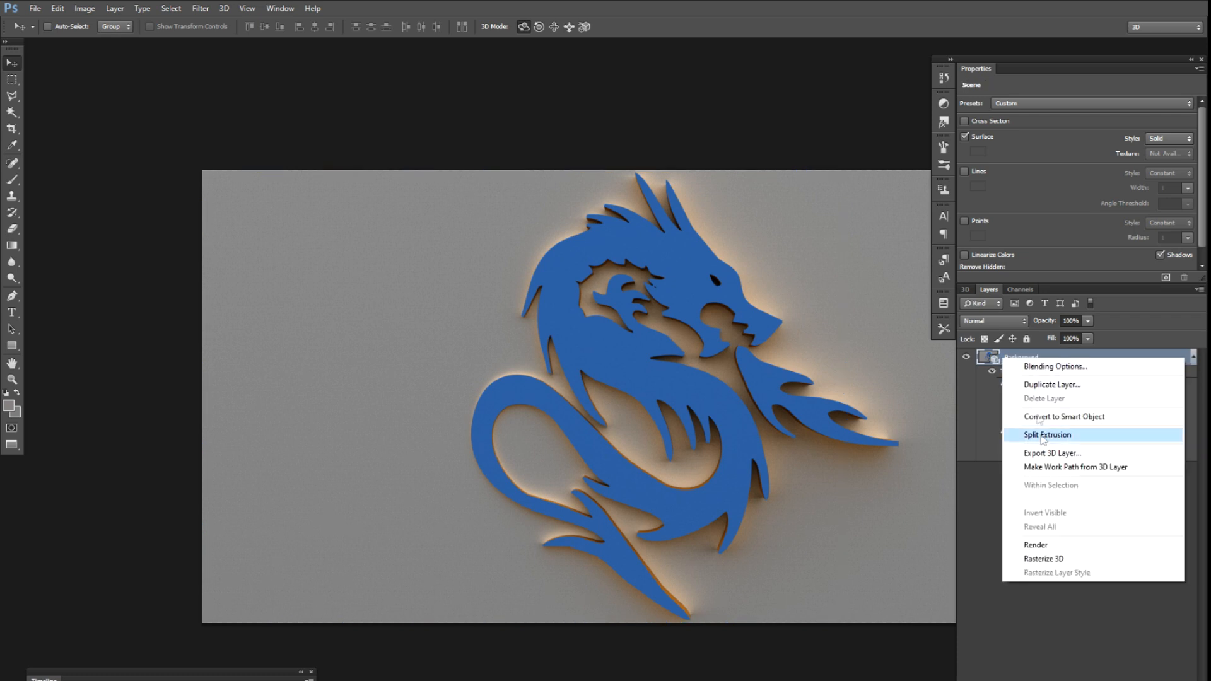
left_click(1055, 560)
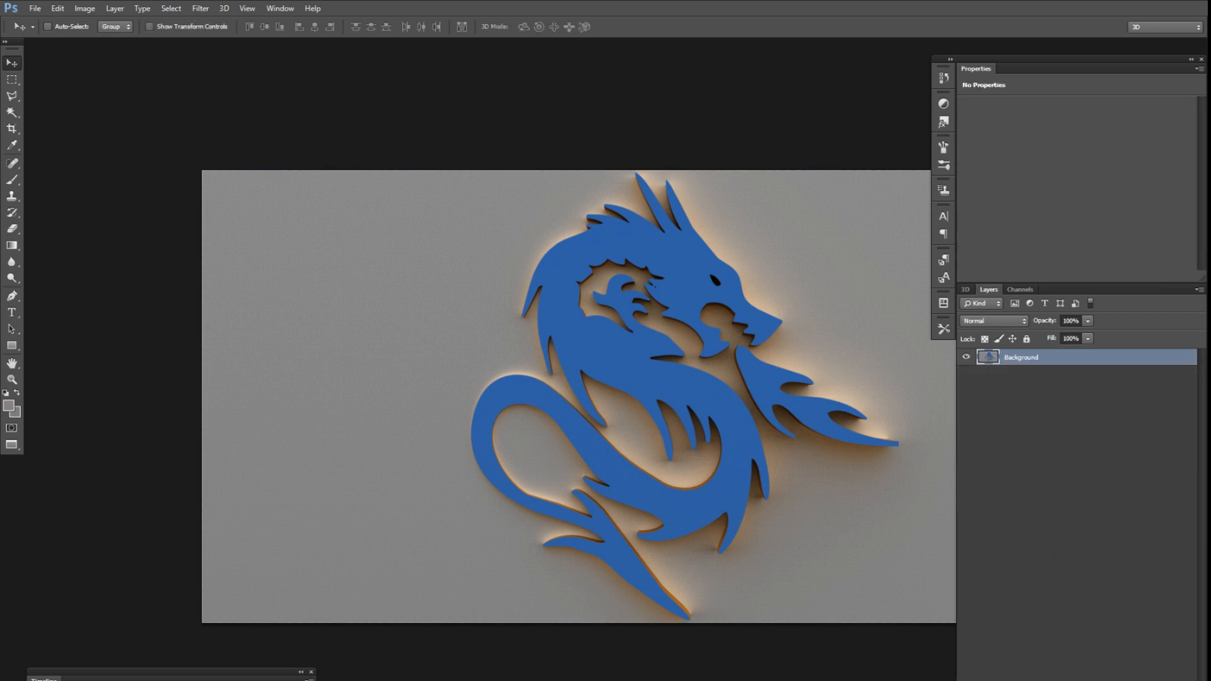
- Select the dragon's blue face with the Magic Wand and extend the selection to similar areas, including the flame
key("w")
left_click(628, 351)
right_click(680, 293)
left_click(713, 463)
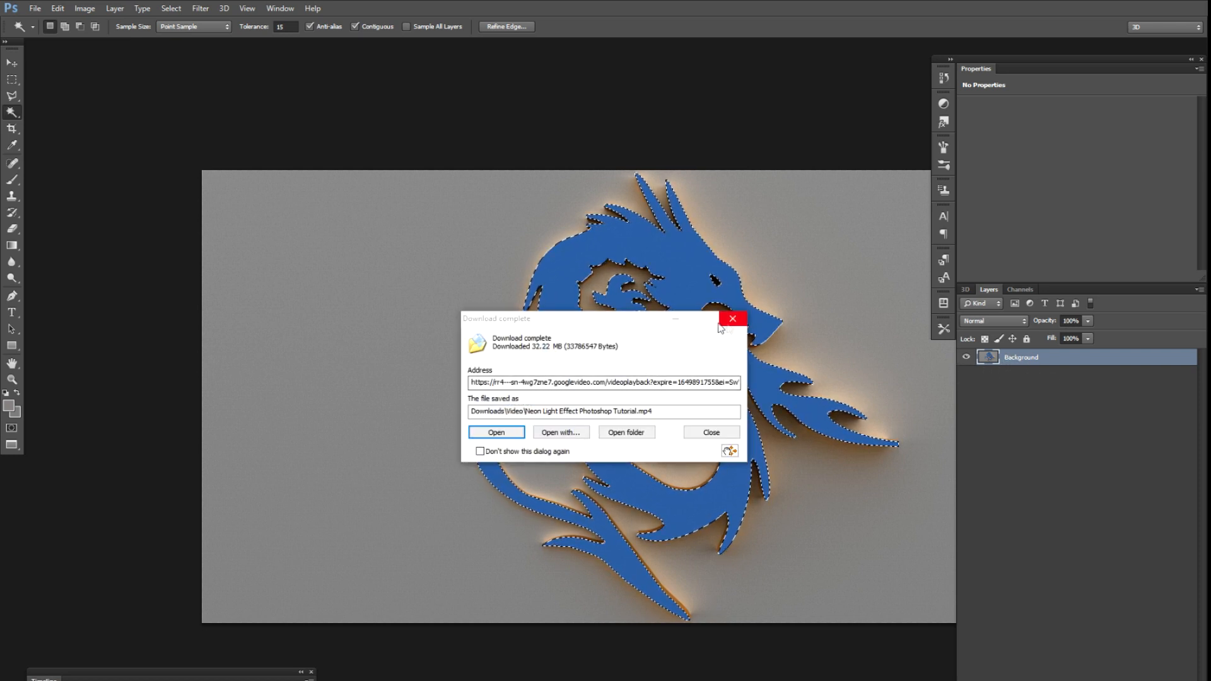
key("v")
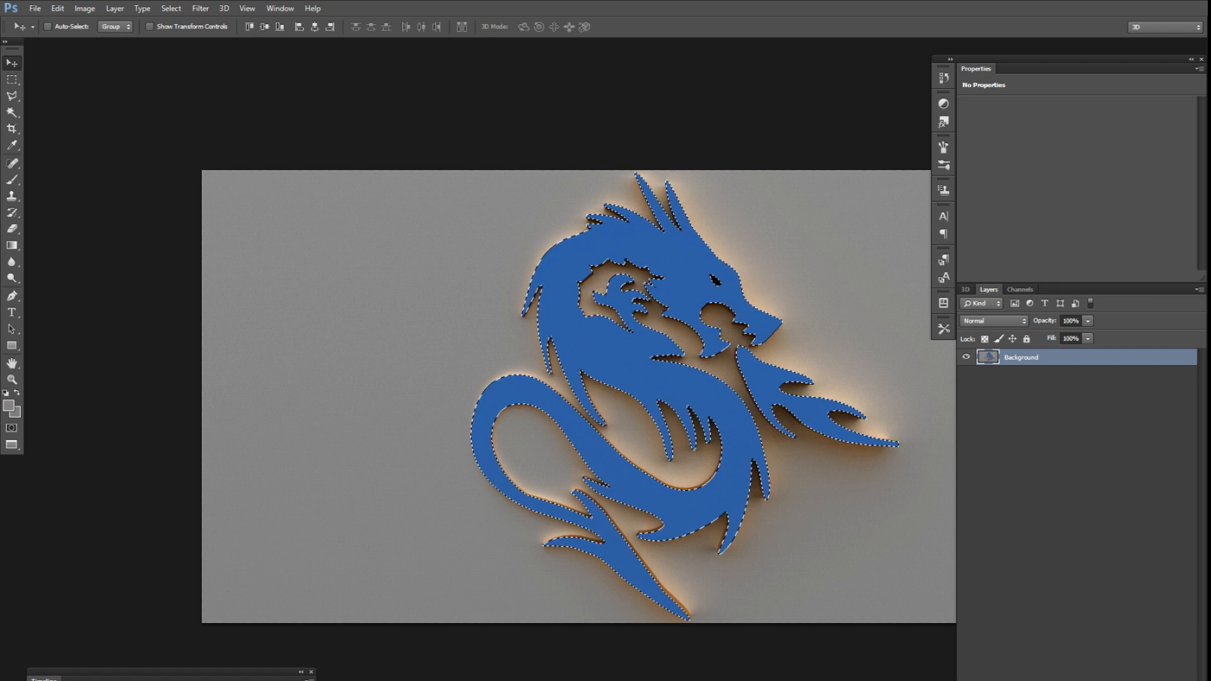
- Add a new layer above the Background and fill the dragon selection with the grey foreground colour
left_click(1112, 680)
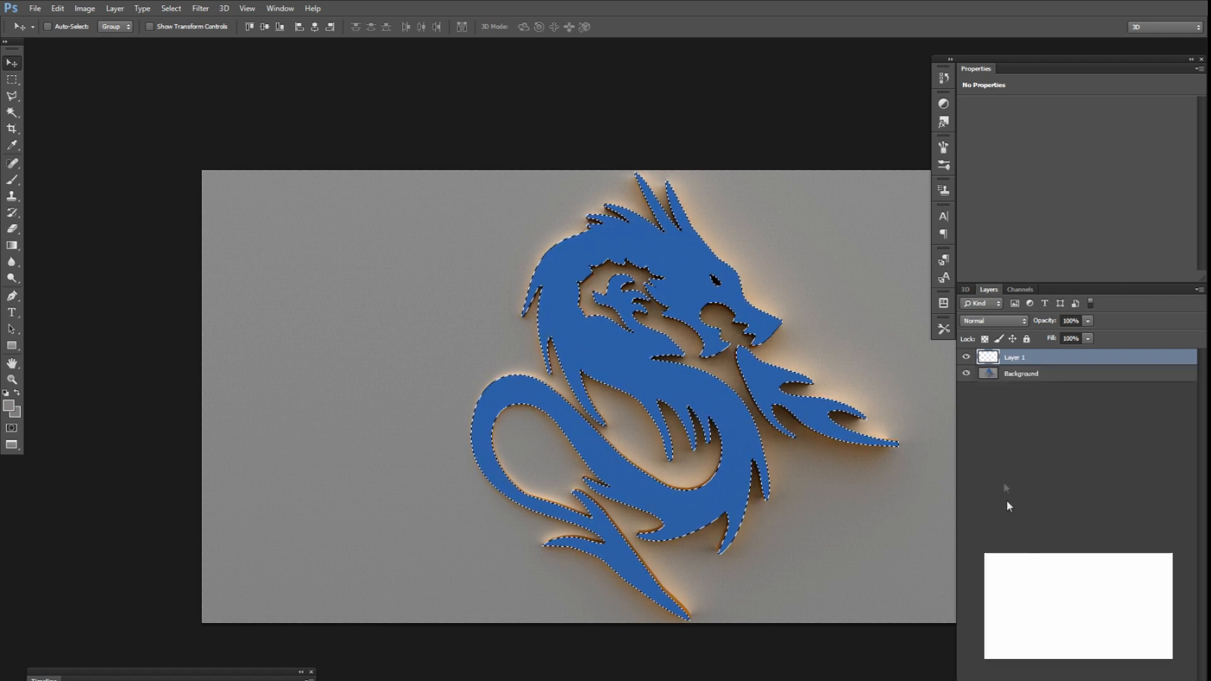
left_click(988, 375)
left_click(996, 360)
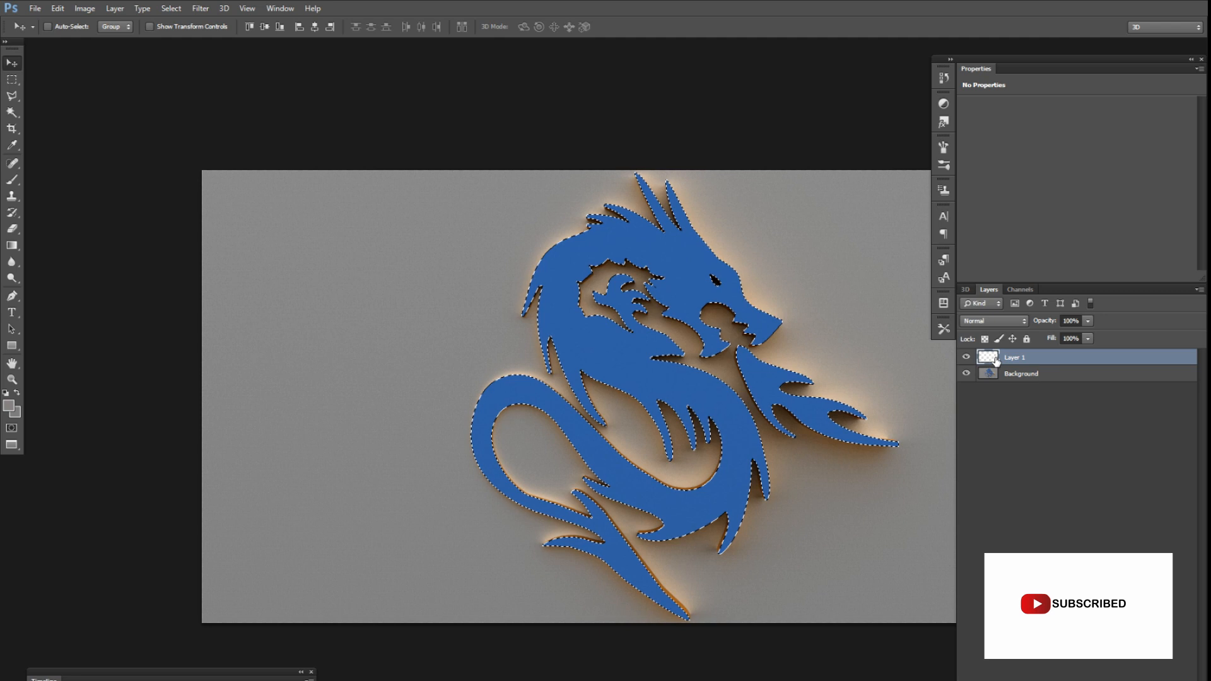
key("alt+BackSpace")
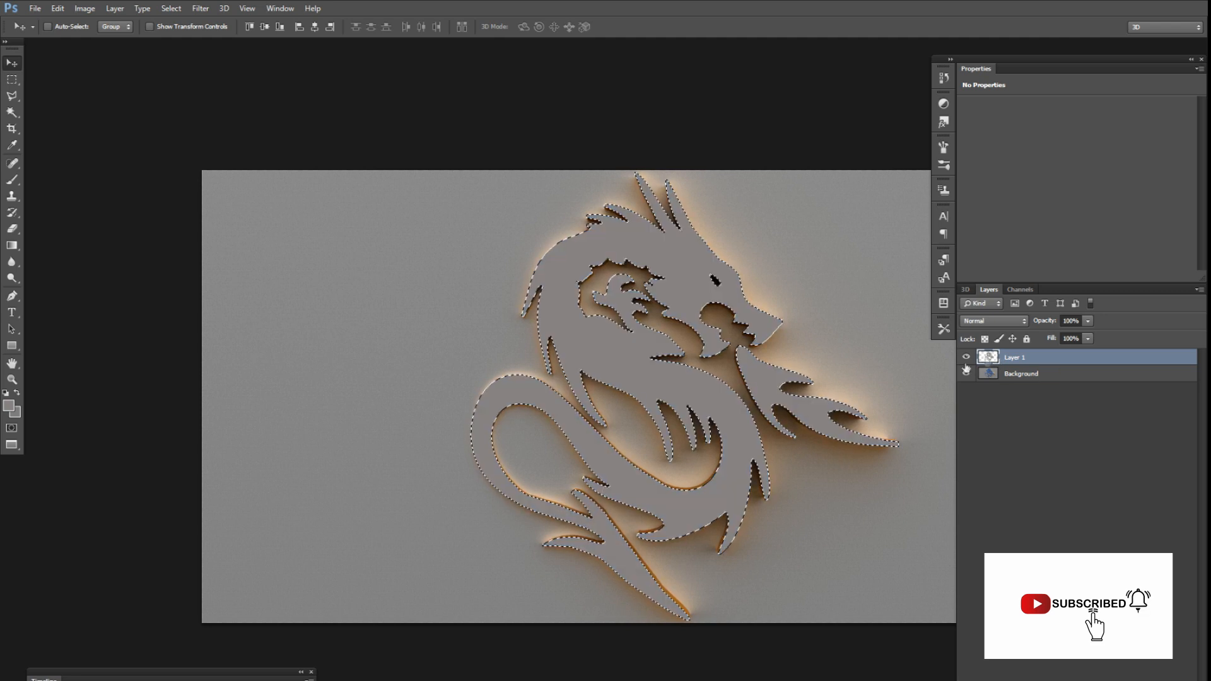
- Trim the grey fill to leave a thin blue outline by contracting the selection, deleting everything outside it and deselecting
left_click(200, 8)
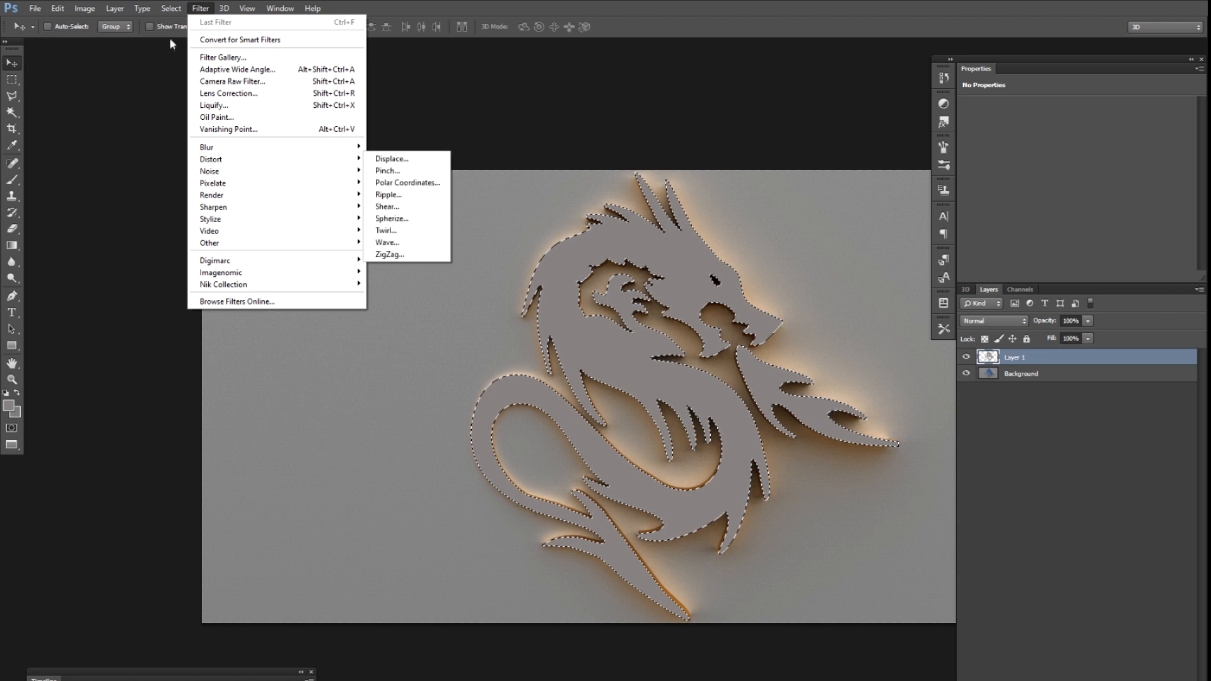
mouse_move(171, 8)
mouse_move(189, 159)
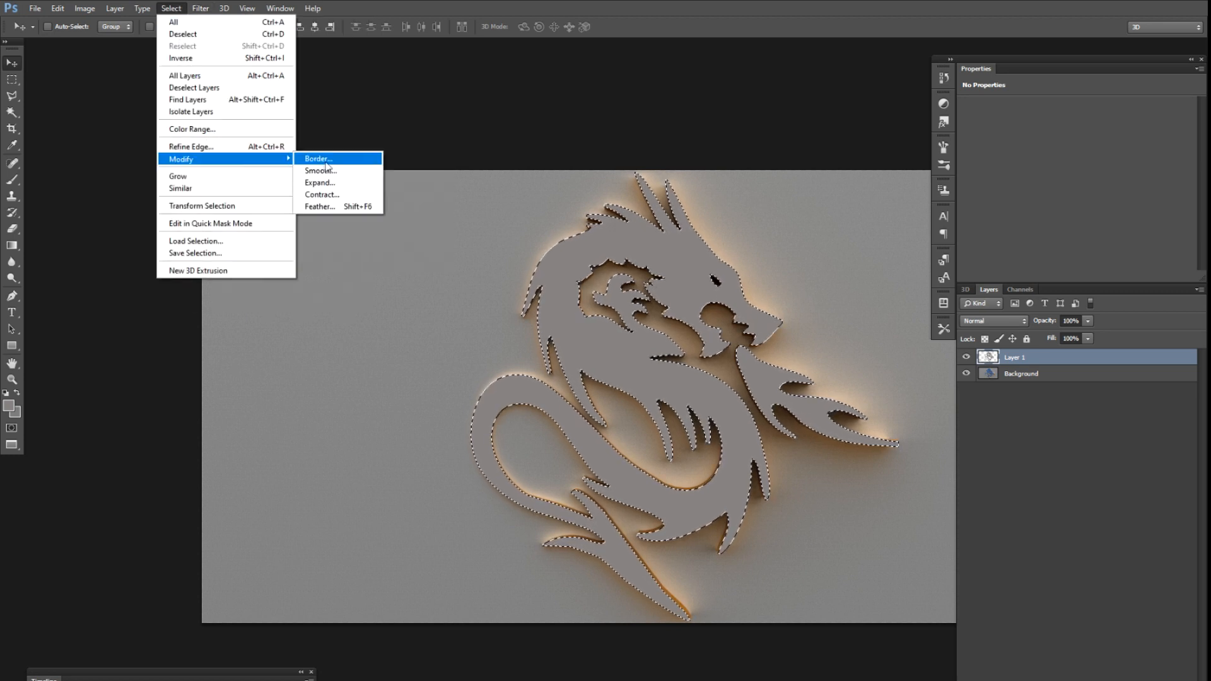
left_click(352, 195)
left_click(658, 250)
key("ctrl+shift+i")
key("Delete")
key("ctrl+d")
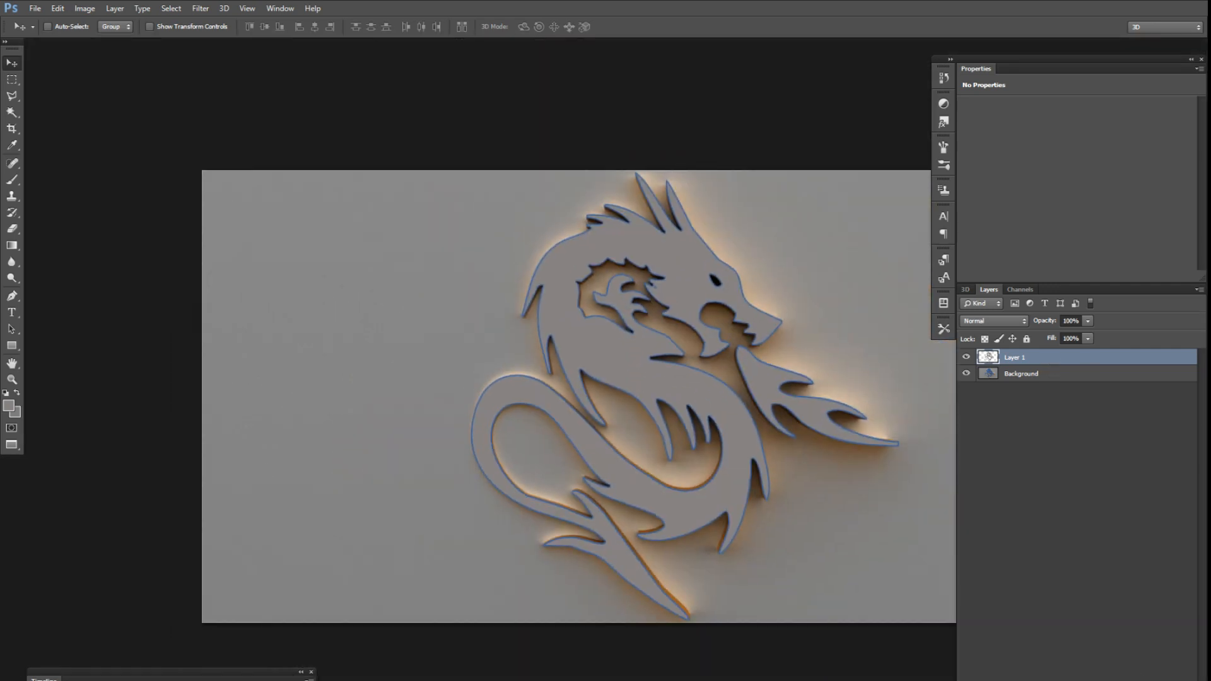
- Add a Hue/Saturation adjustment layer above the grey dragon with hue -79 and saturation +39
left_click(1080, 680)
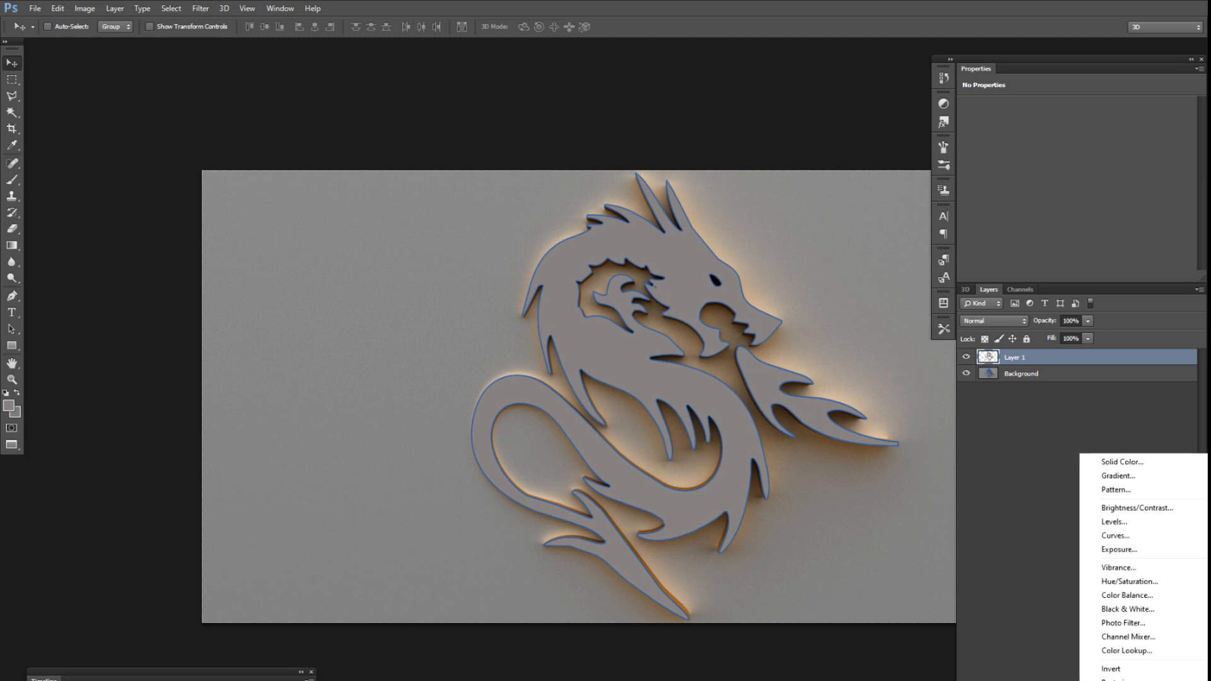
left_click(1129, 582)
left_click_drag(1078, 153, 1114, 155)
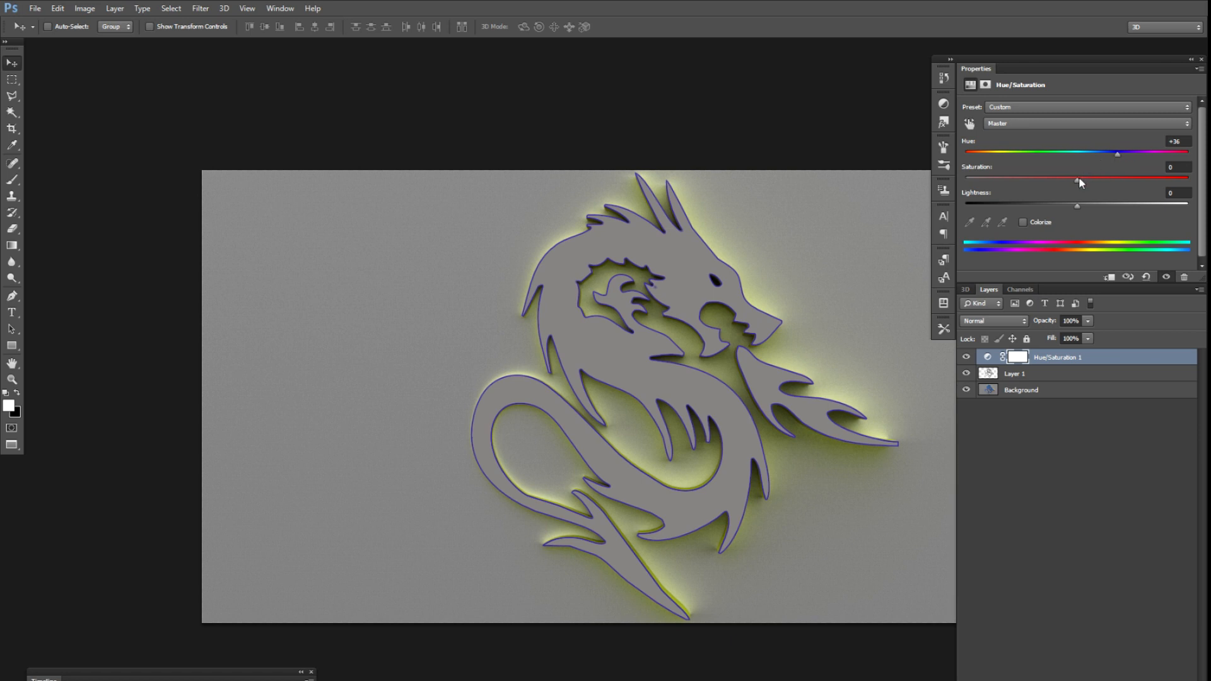
left_click_drag(1060, 183, 1122, 197)
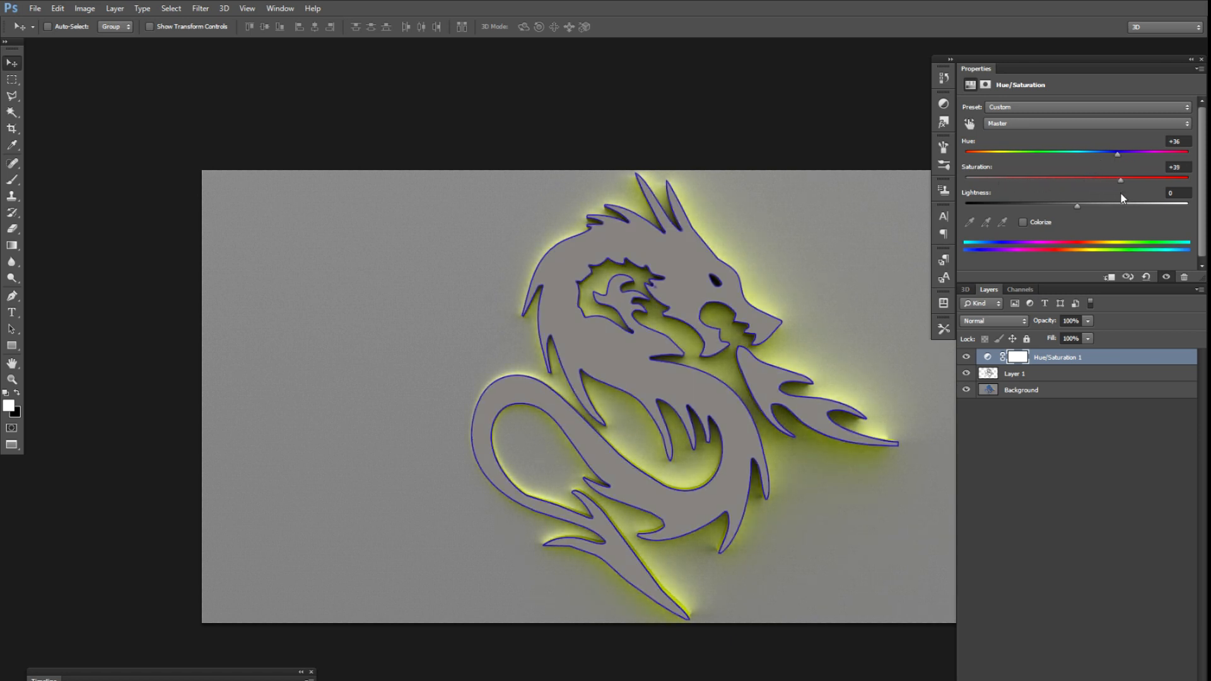
left_click_drag(1117, 154, 1014, 157)
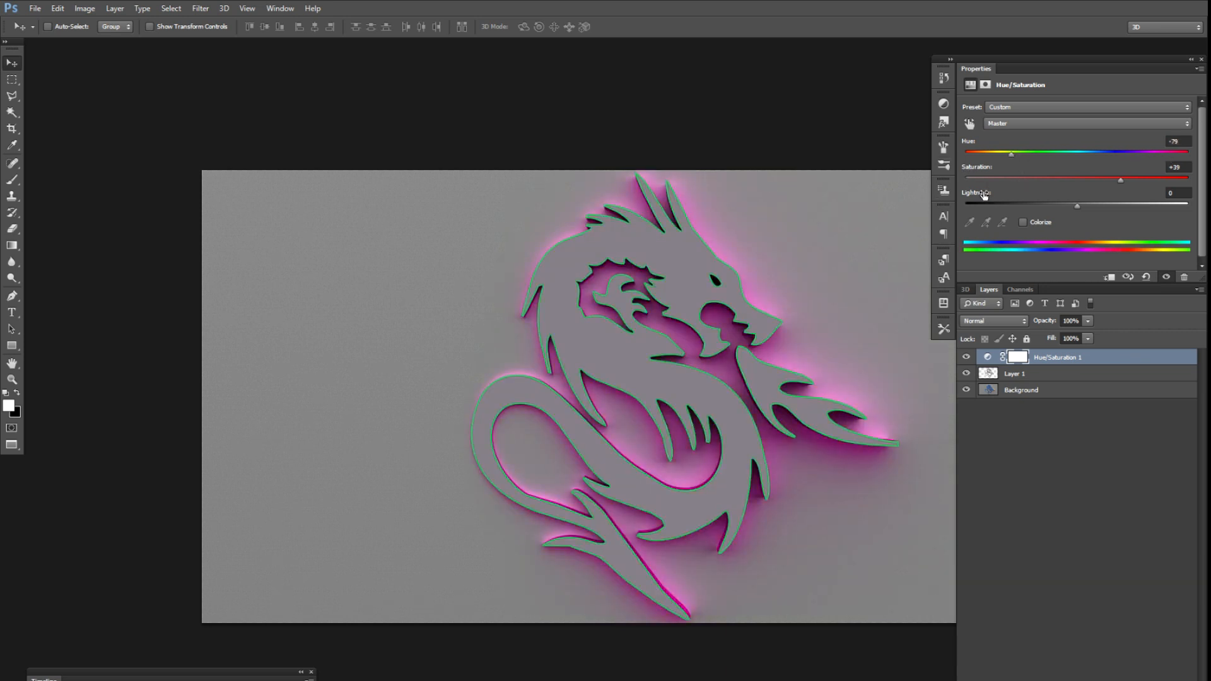
- Add a Levels adjustment layer above the Hue/Saturation layer with input black point 42 and white point 214
left_click(1090, 362)
left_click(1080, 680)
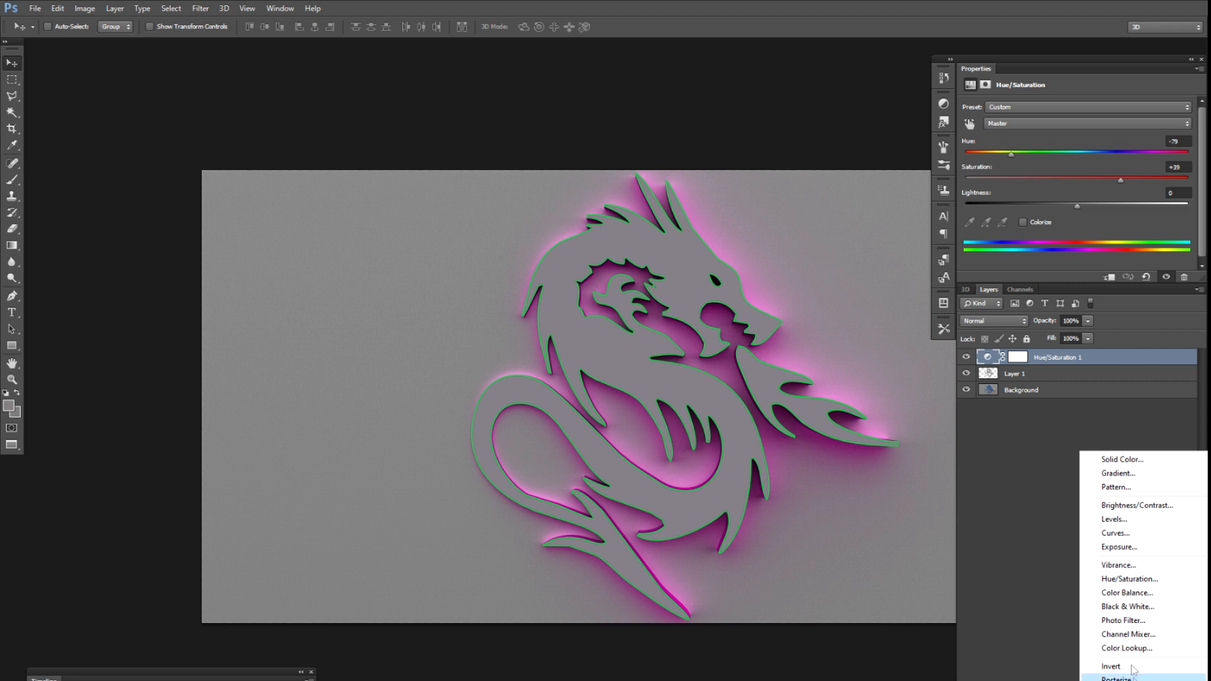
left_click(1127, 519)
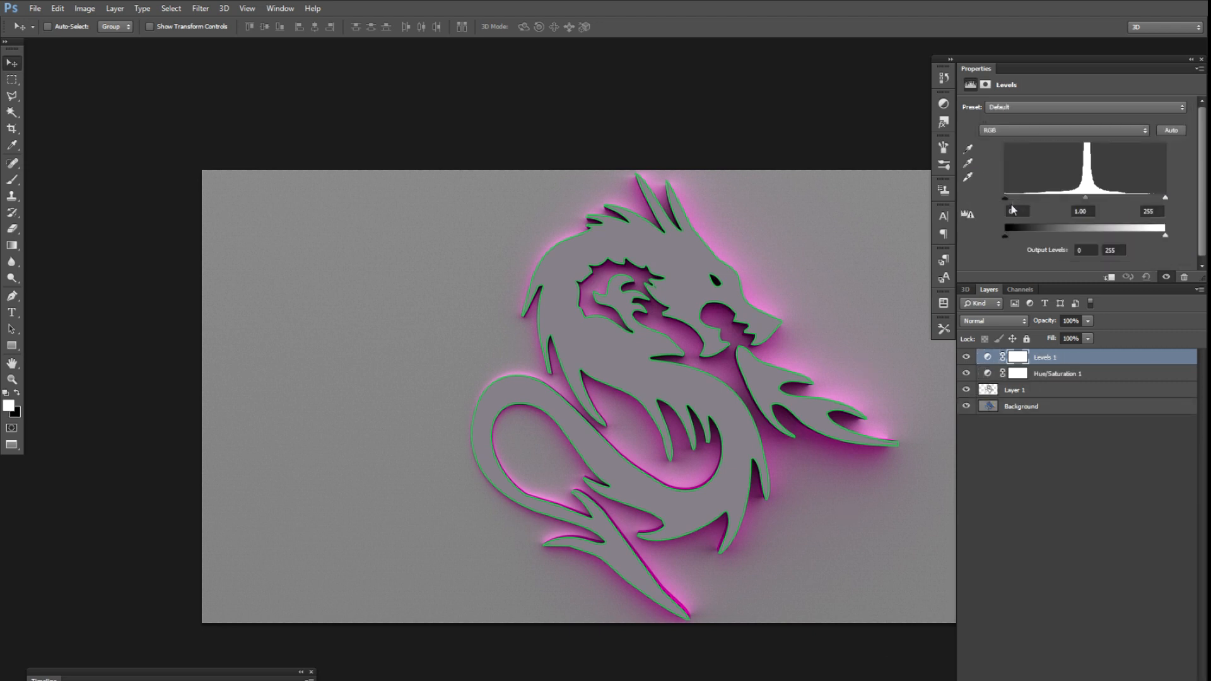
left_click_drag(1007, 198, 1031, 195)
left_click_drag(1164, 200, 1140, 200)
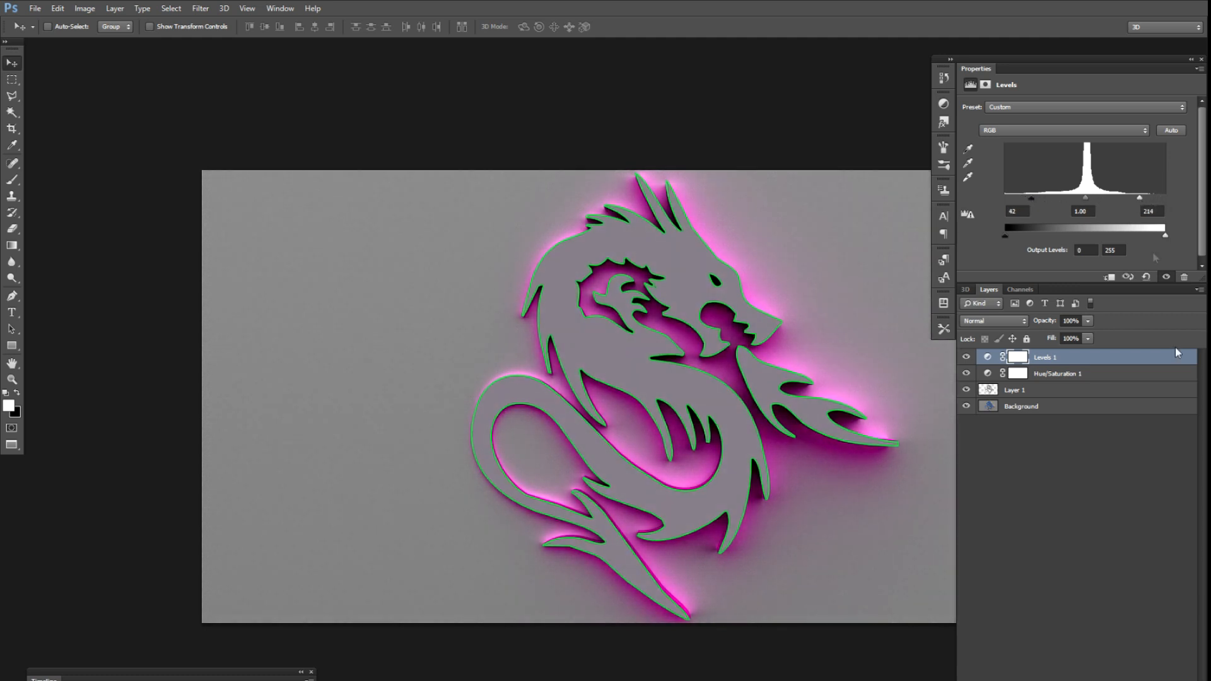
- Add a Vibrance adjustment layer on top with vibrance +34 and saturation +16
left_click(1079, 680)
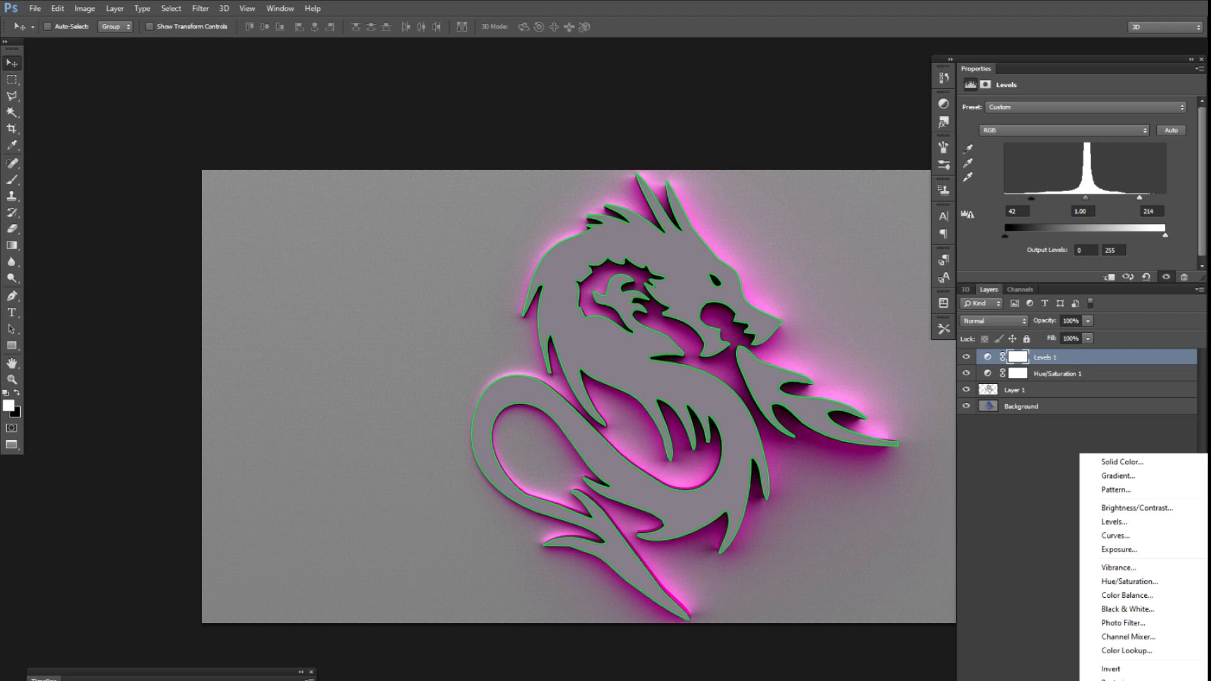
left_click(1135, 569)
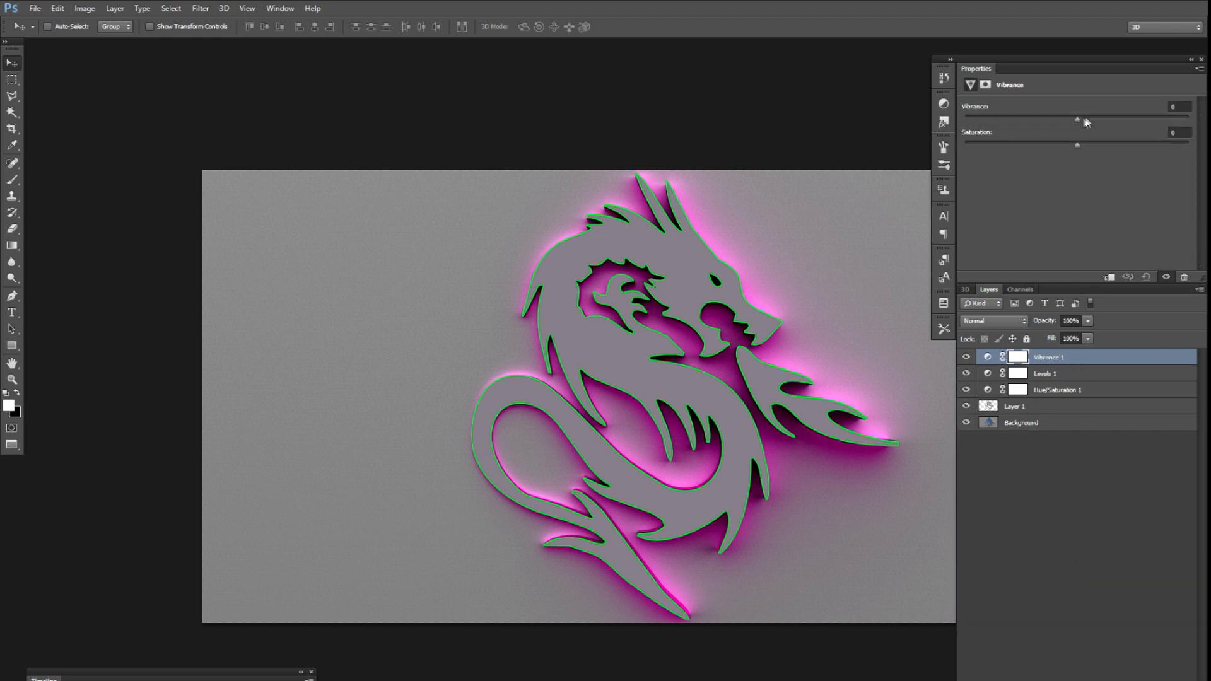
left_click_drag(1137, 116, 1148, 149)
left_click_drag(1046, 146, 1095, 152)
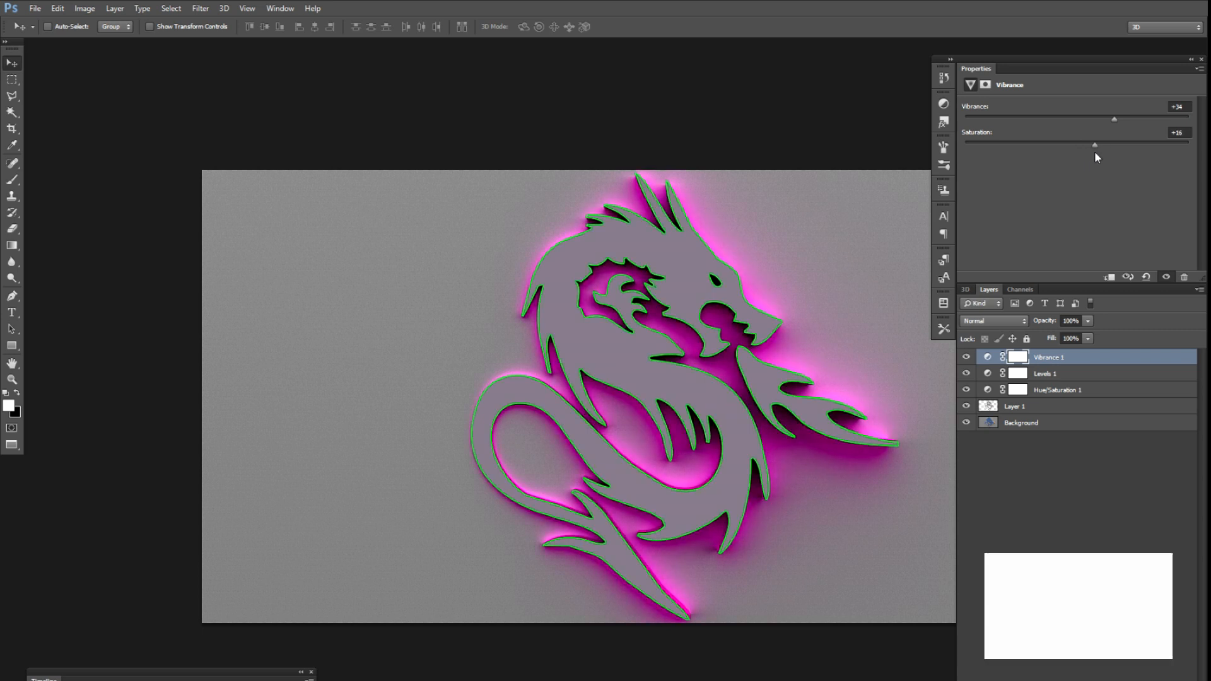
- Build a Magic Wand selection of the grey dragon on Layer 1, expanded by 1 pixel and extended to the flame
left_click(997, 410)
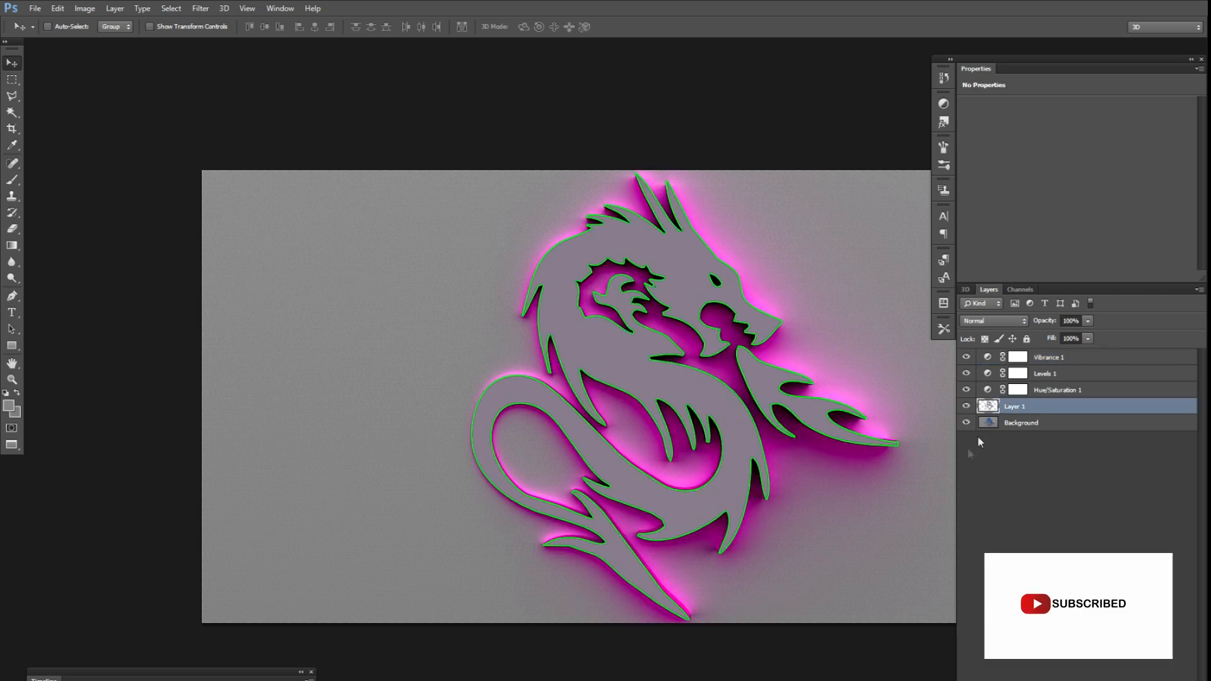
key("w")
left_click(620, 373)
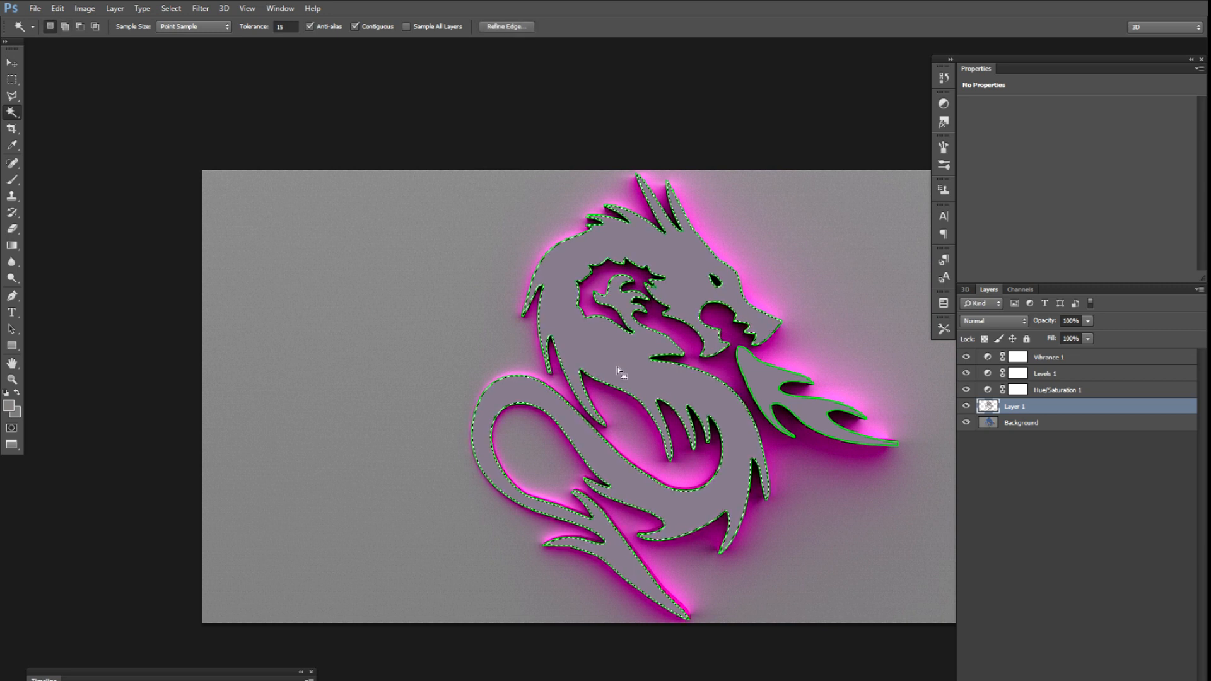
left_click(180, 12)
mouse_move(277, 159)
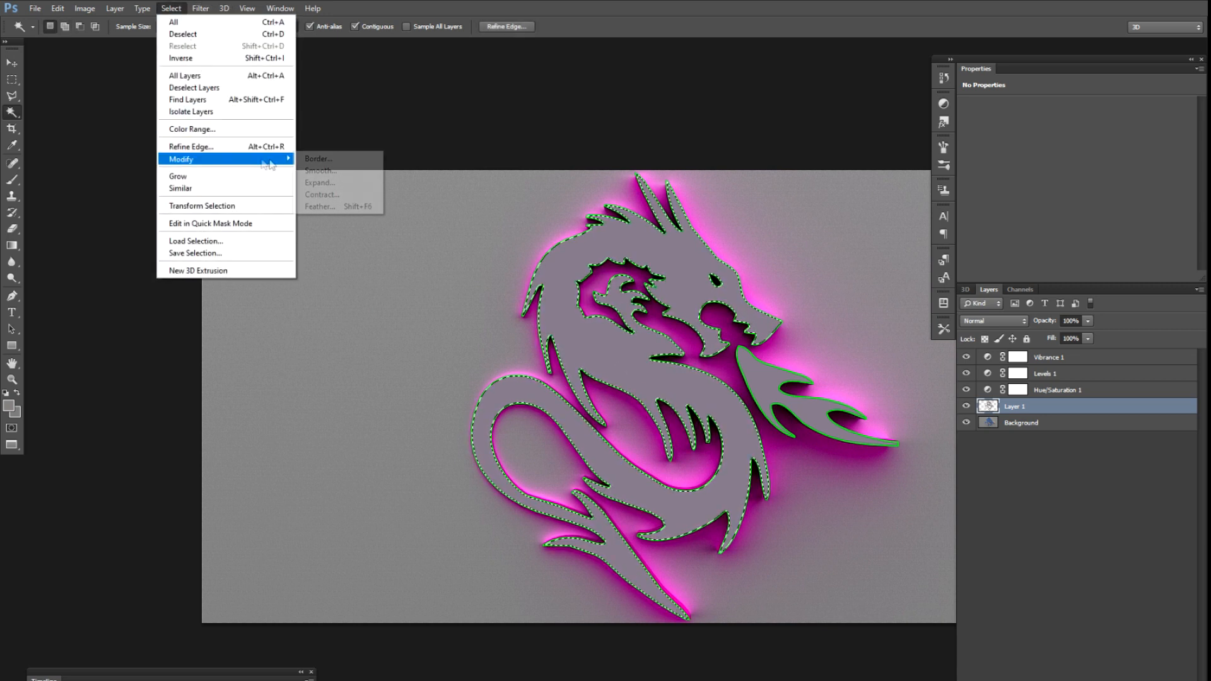
left_click(332, 183)
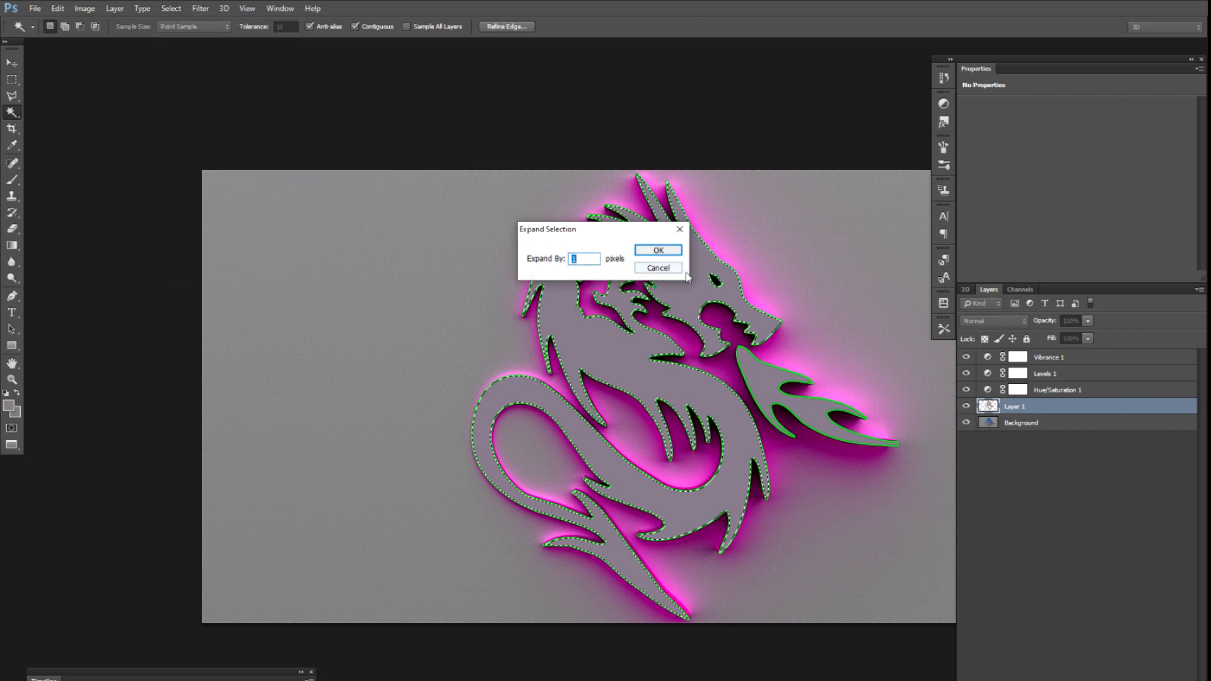
left_click(675, 251)
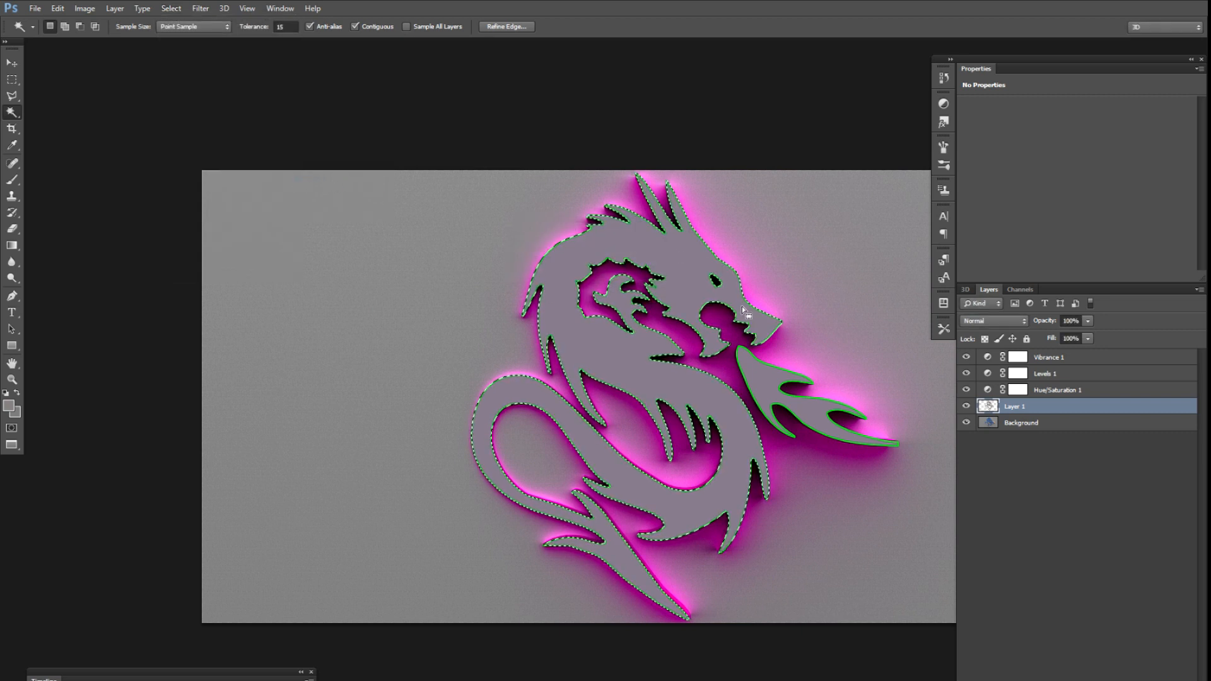
right_click(719, 409)
- Expand the combined dragon and flame selection once more
left_click(171, 9)
left_click(171, 9)
mouse_move(272, 159)
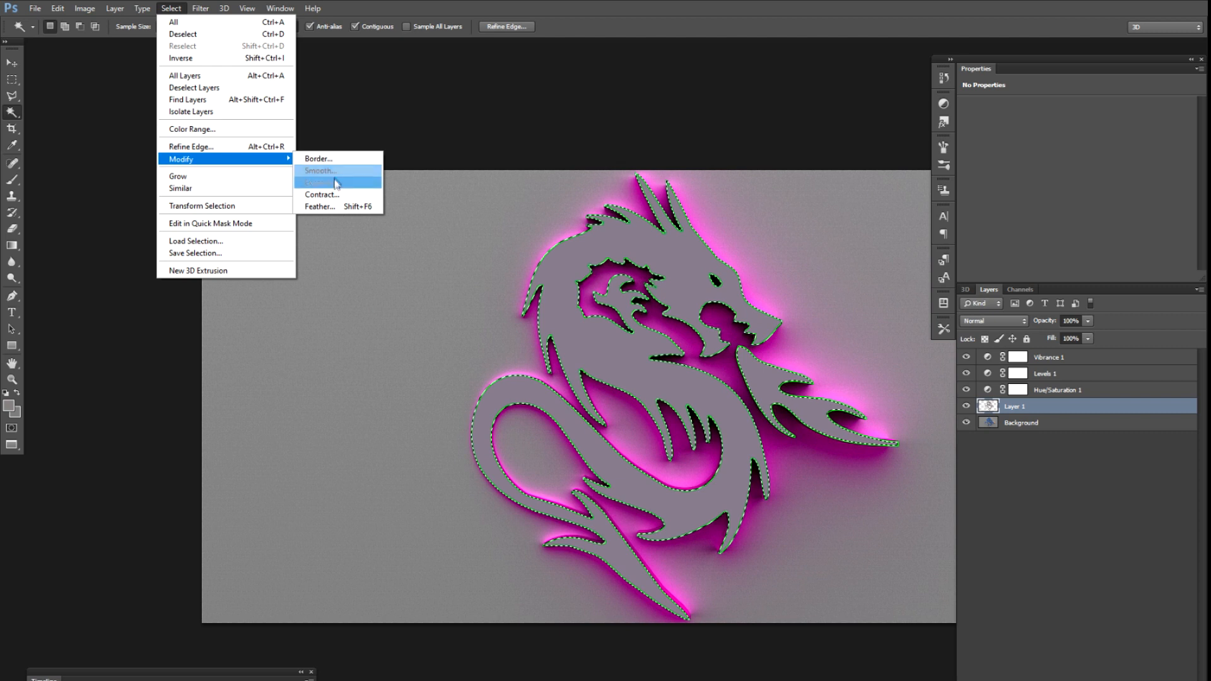
left_click(336, 183)
key("Return")
- Contract the combined dragon and flame selection on Layer 1 so its edge sits inside the green outline
key("v")
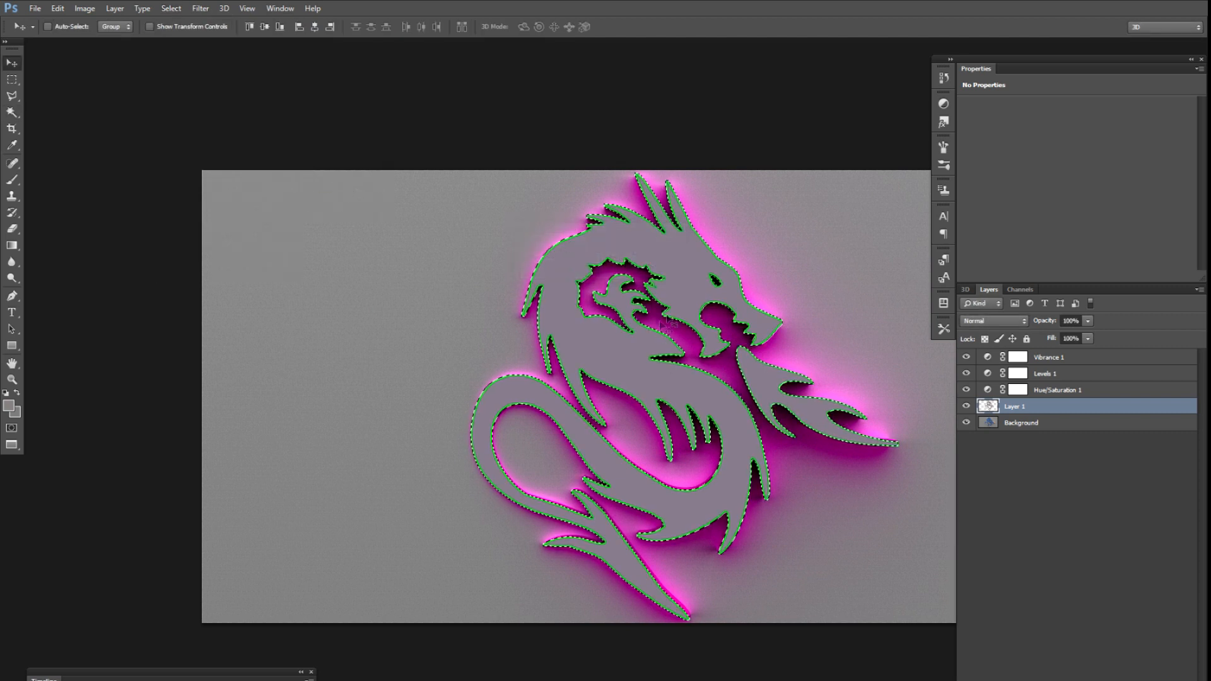
scroll(593, 381, "up", 3)
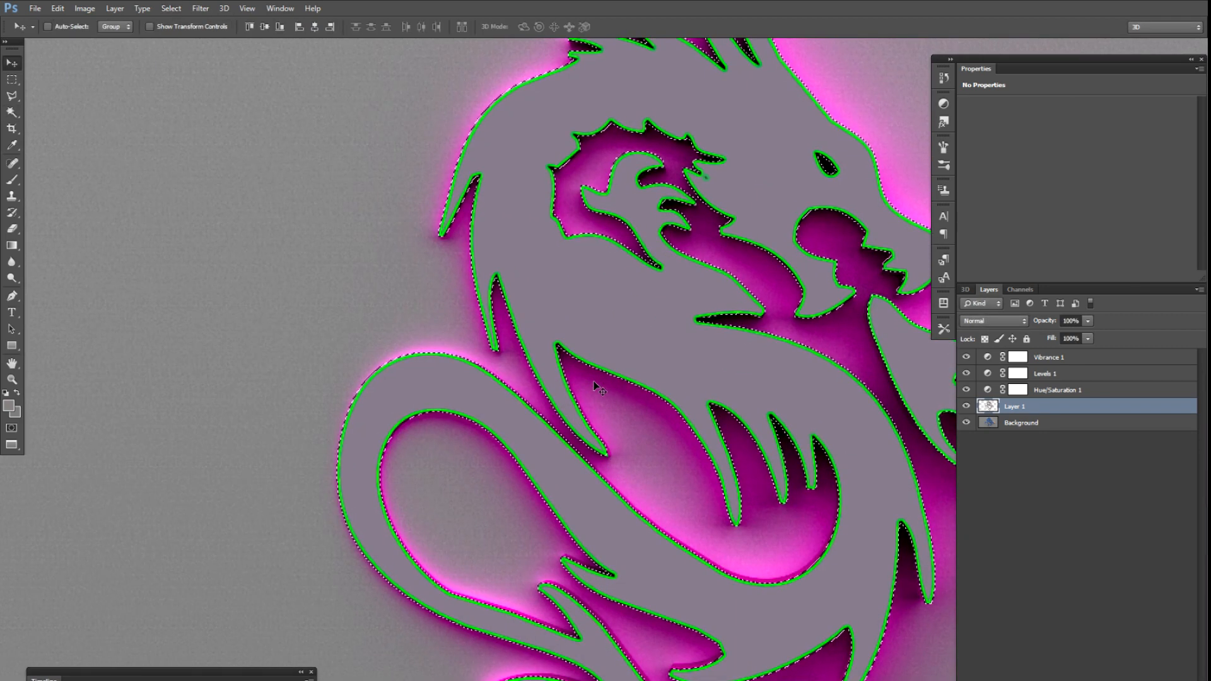
key("w")
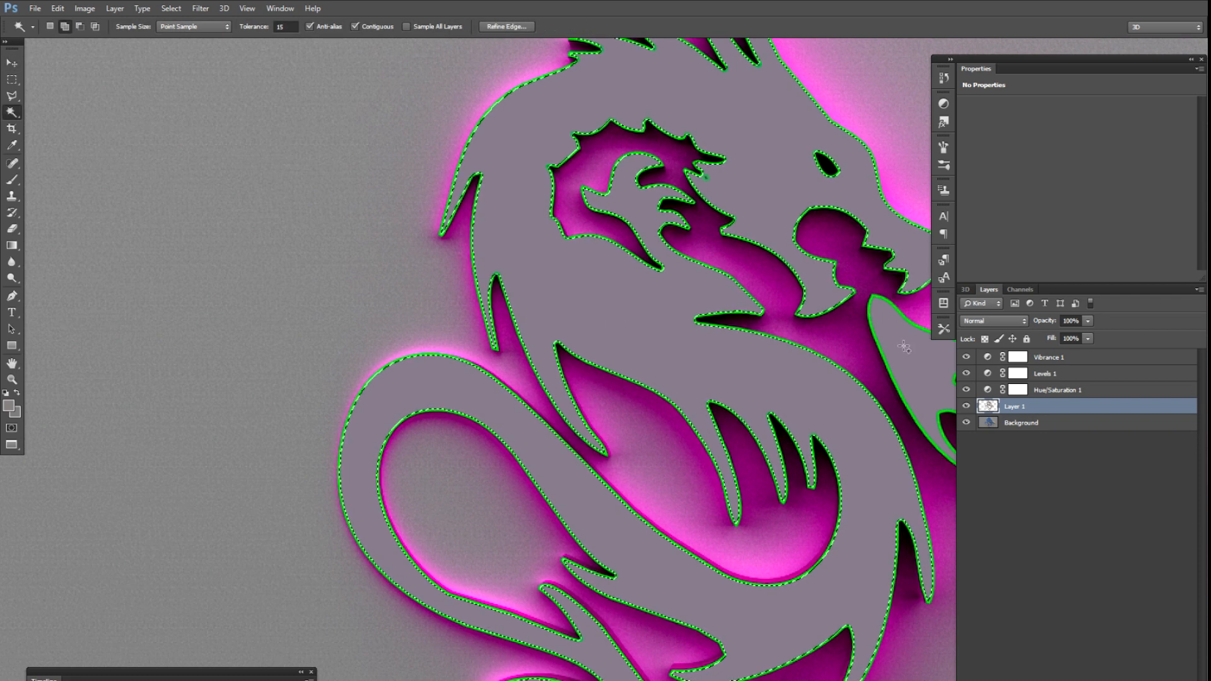
left_click_drag(790, 297, 593, 315)
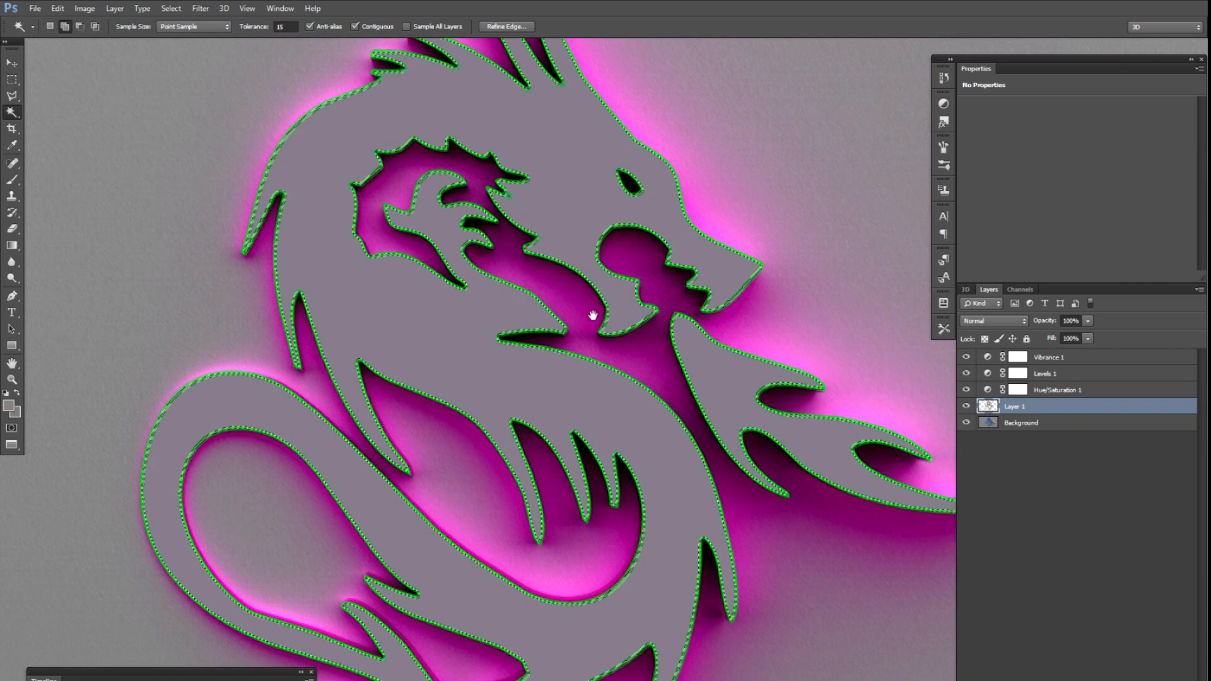
key("ctrl+minus")
key("ctrl+minus")
key("ctrl+minus")
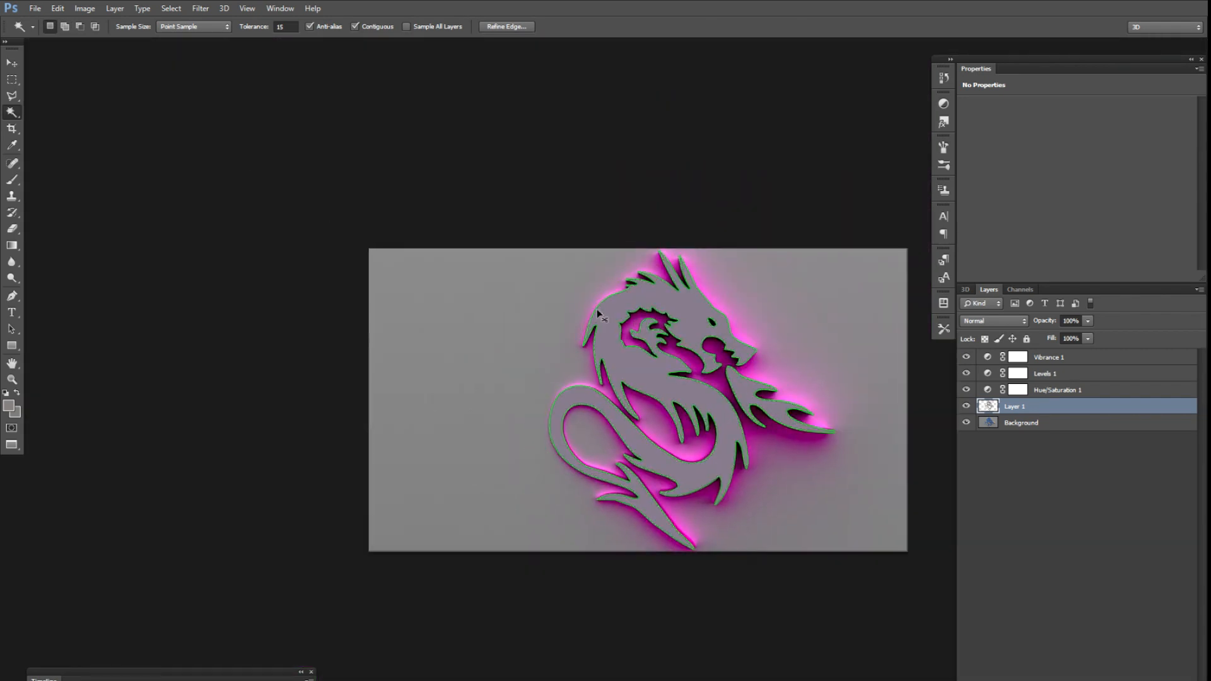
key("ctrl+plus")
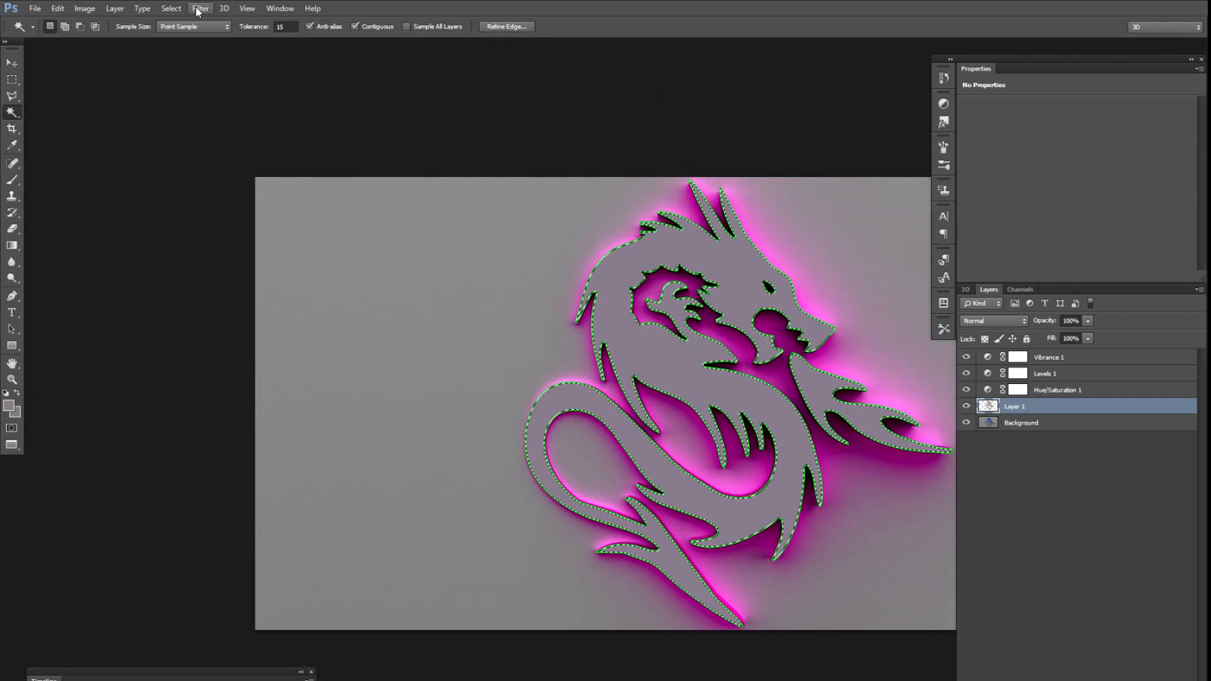
left_click(170, 9)
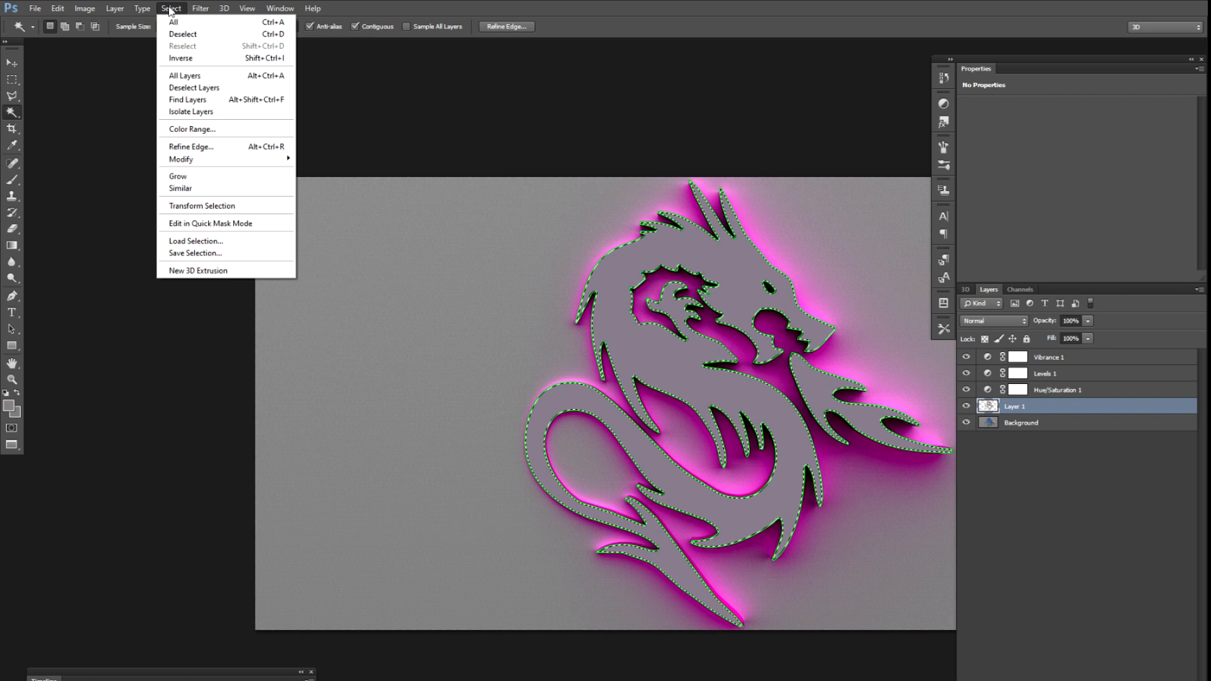
mouse_move(265, 159)
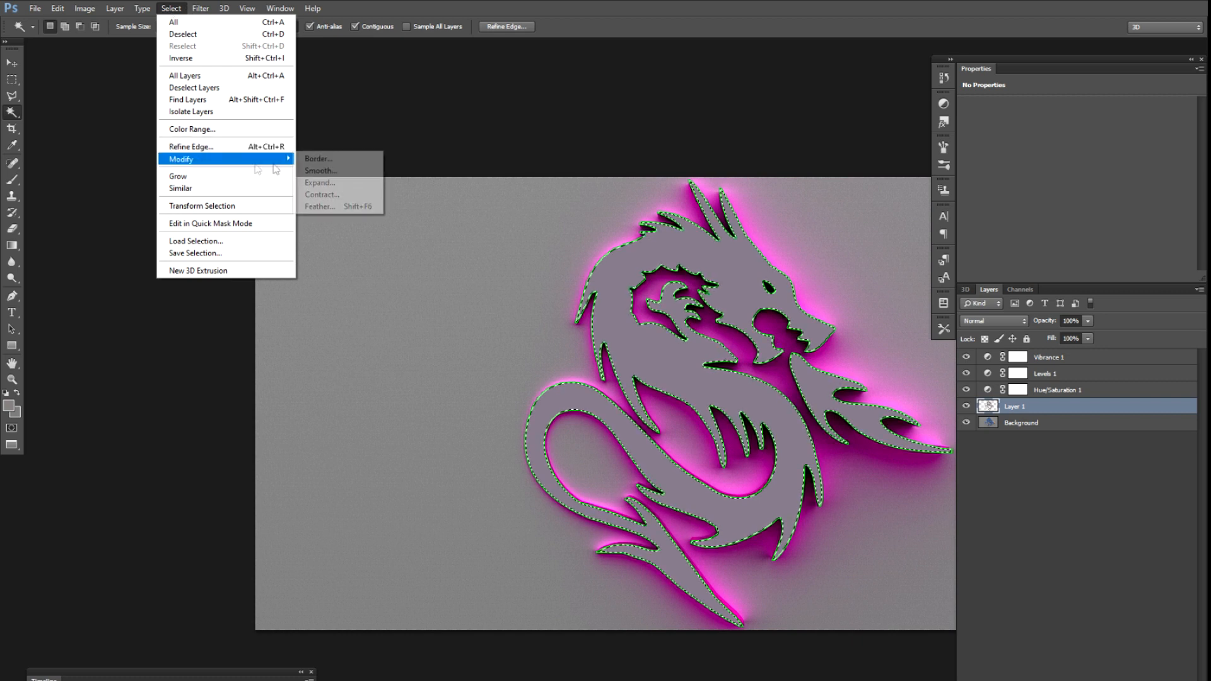
left_click(327, 195)
left_click(661, 251)
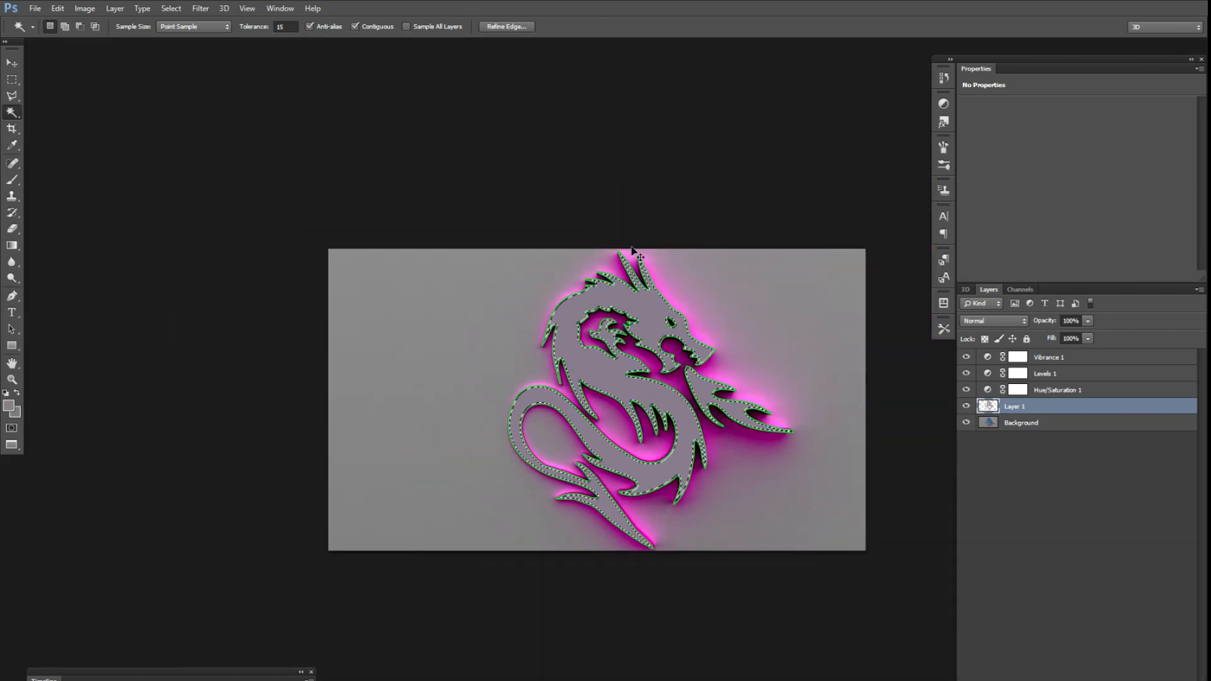
key("ctrl+plus")
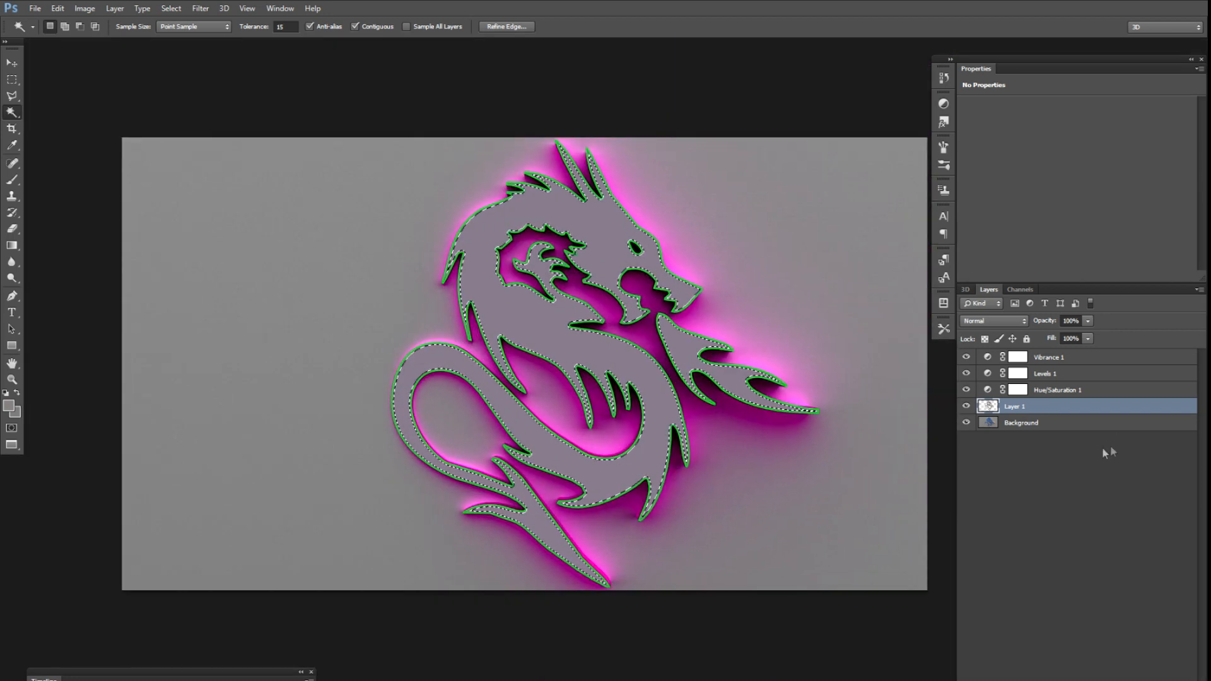
- Try a Hue/Saturation adjustment layer with saturation -27 on the selected dragon and flame
left_click(1083, 680)
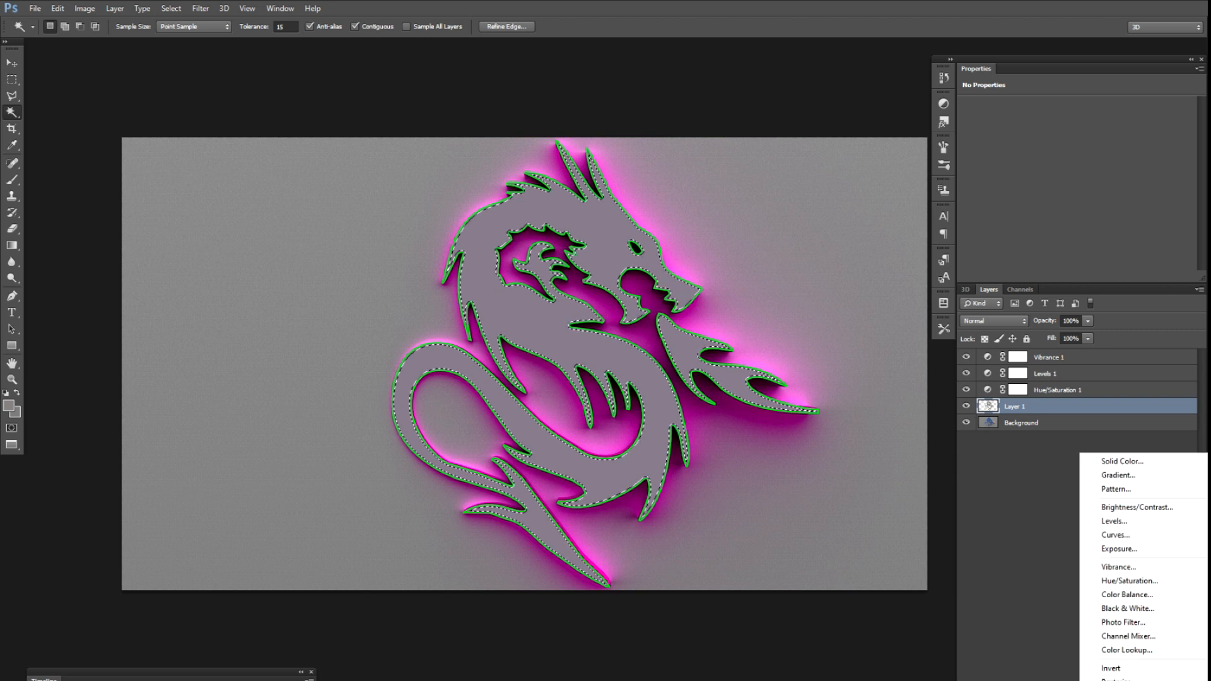
left_click(1130, 581)
left_click_drag(1079, 183, 1047, 178)
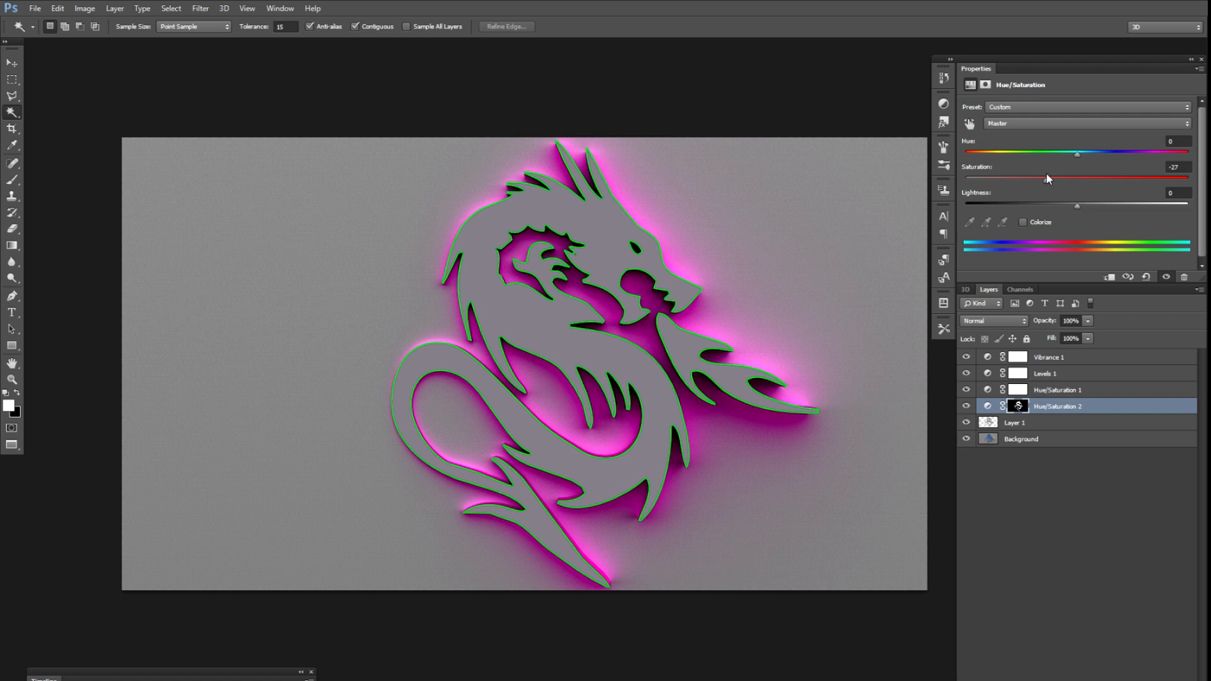
- Undo the masked Hue/Saturation adjustment layer and compare the image with Layer 1 hidden and shown
left_click(1028, 424)
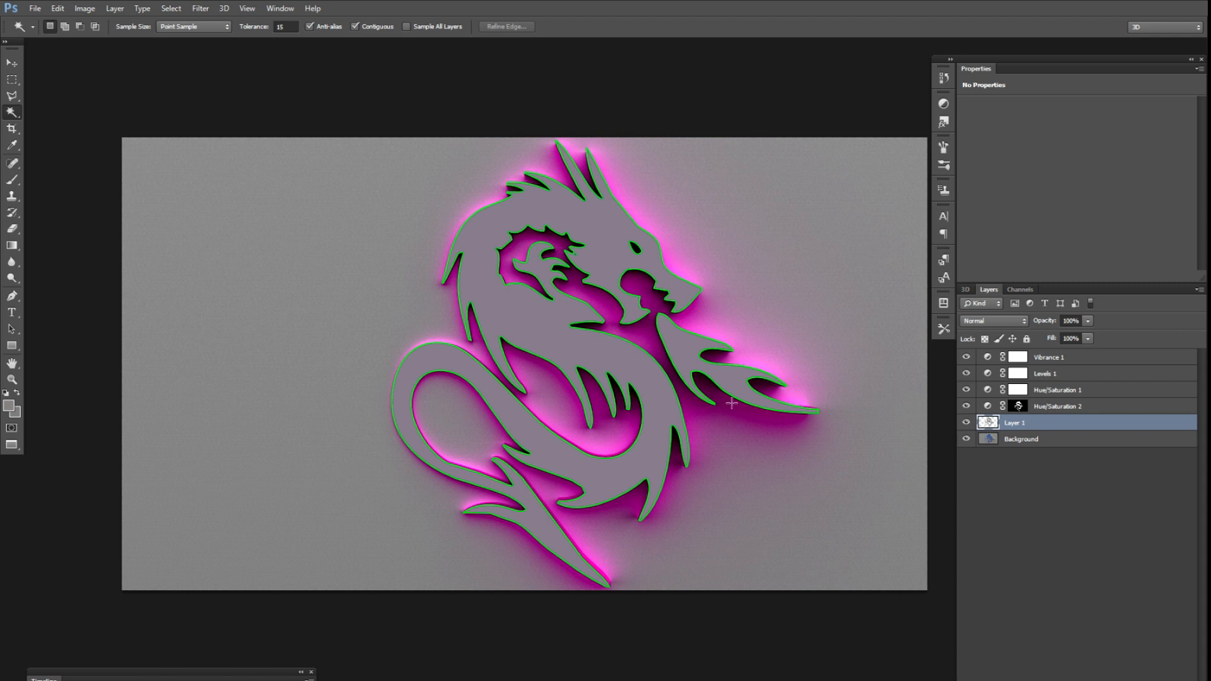
key("alt+bracketright")
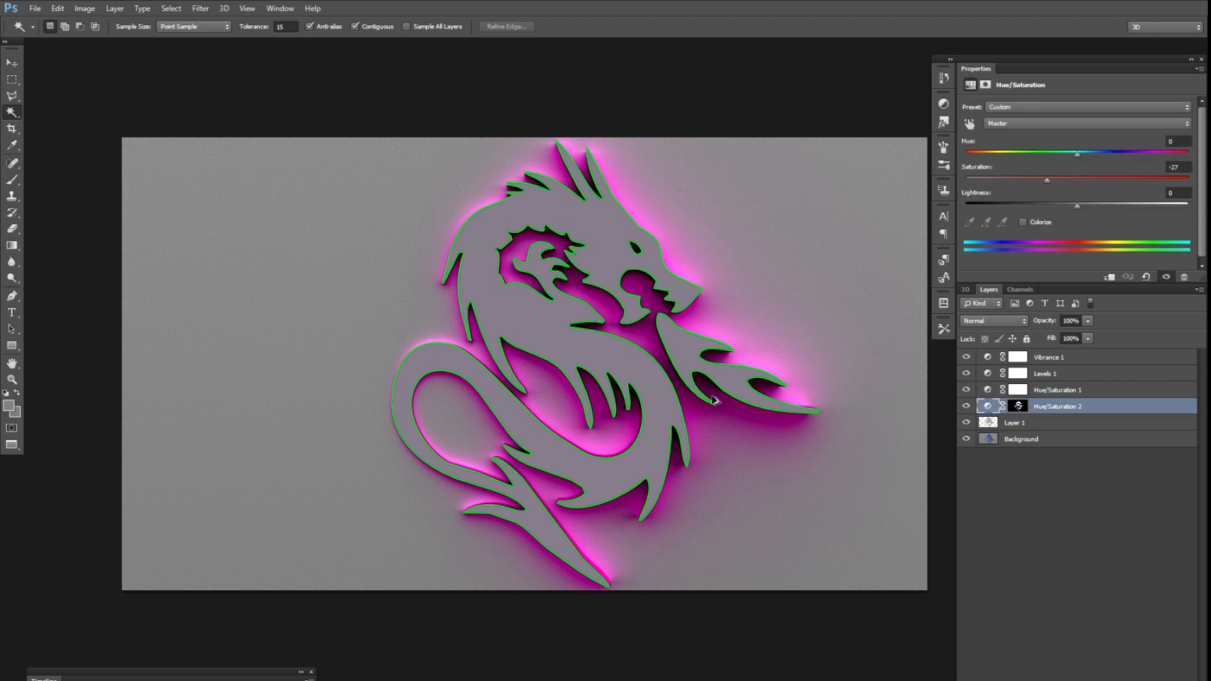
key("ctrl+z")
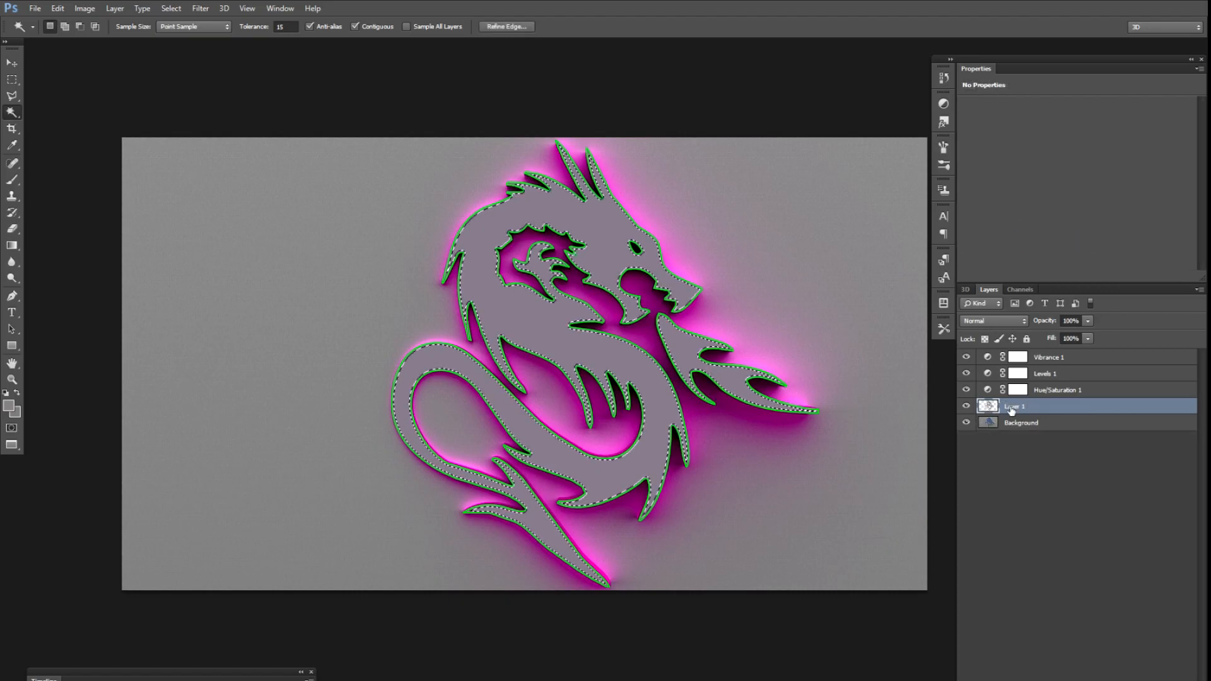
left_click(967, 407)
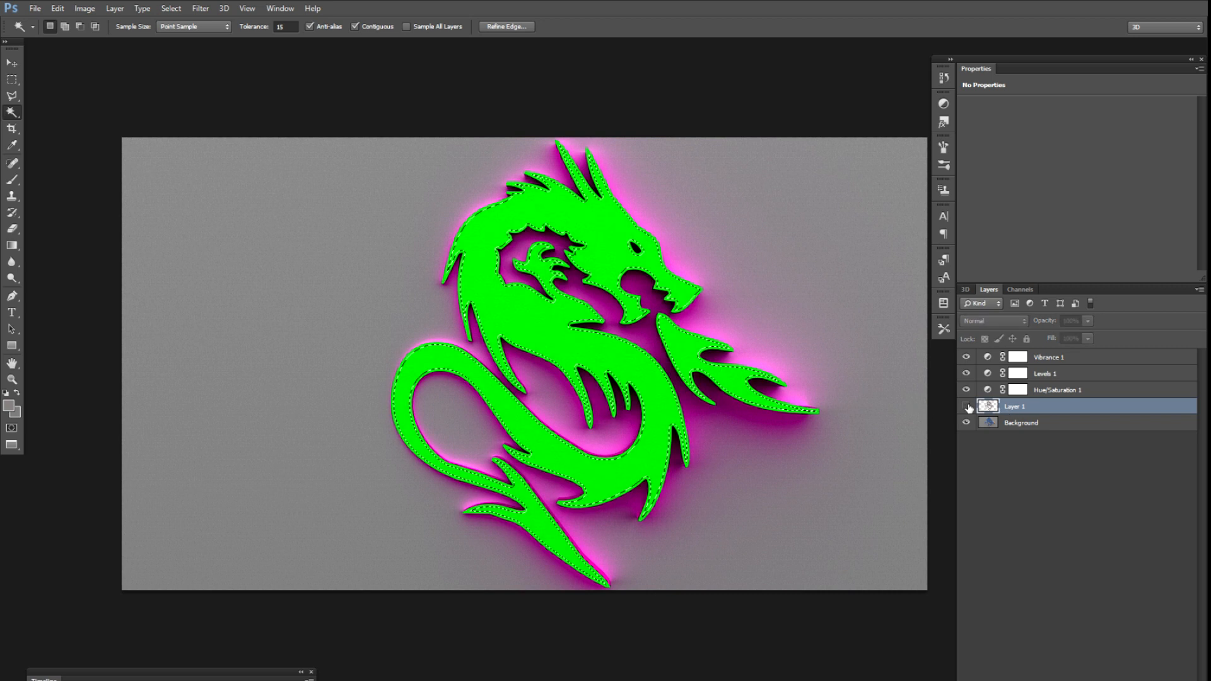
left_click(967, 407)
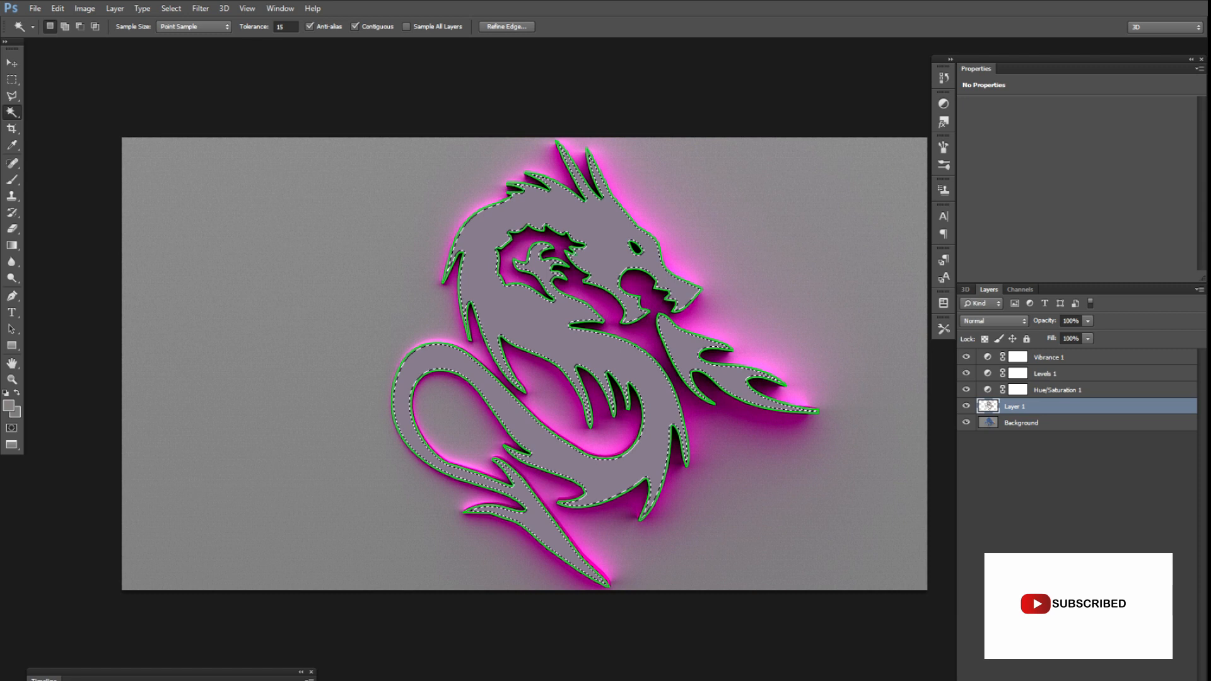
- Try an Exposure adjustment layer with offset -0.0127 and gamma correction 1.08 on the selection, and delete that layer
left_click(1080, 679)
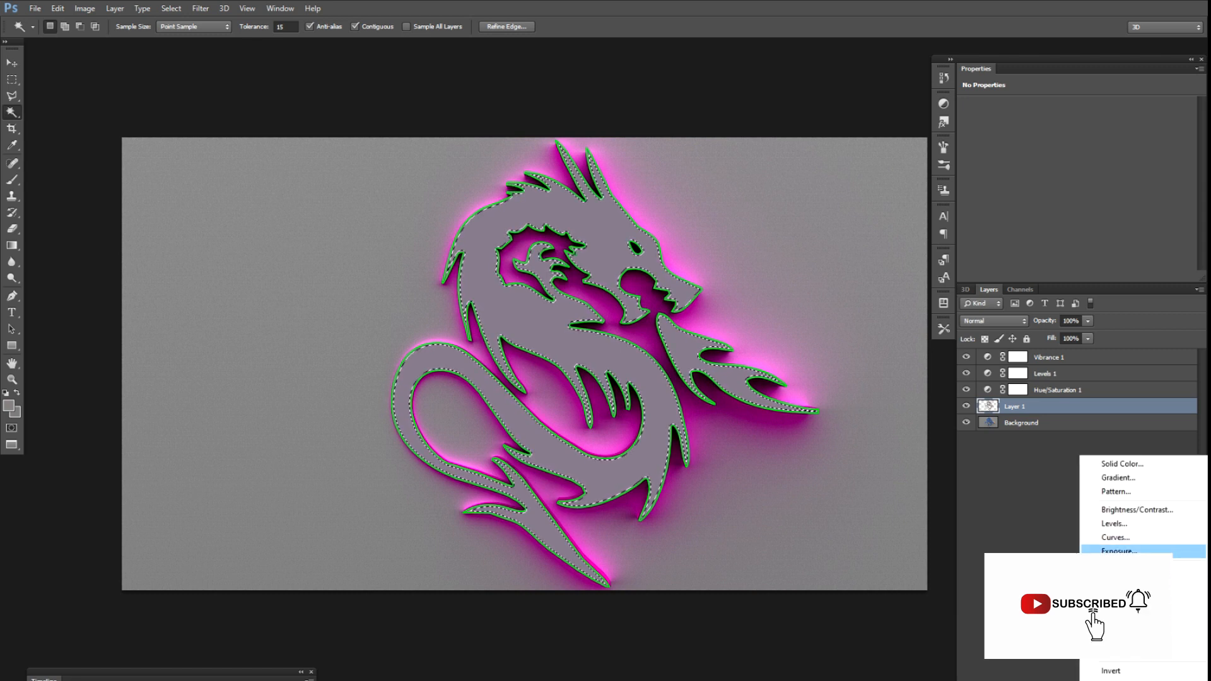
left_click(1119, 551)
mouse_move(1078, 191)
left_mouse_down()
mouse_move(1141, 191)
mouse_move(1058, 194)
mouse_move(1121, 167)
mouse_move(1015, 161)
mouse_move(1076, 169)
left_mouse_up()
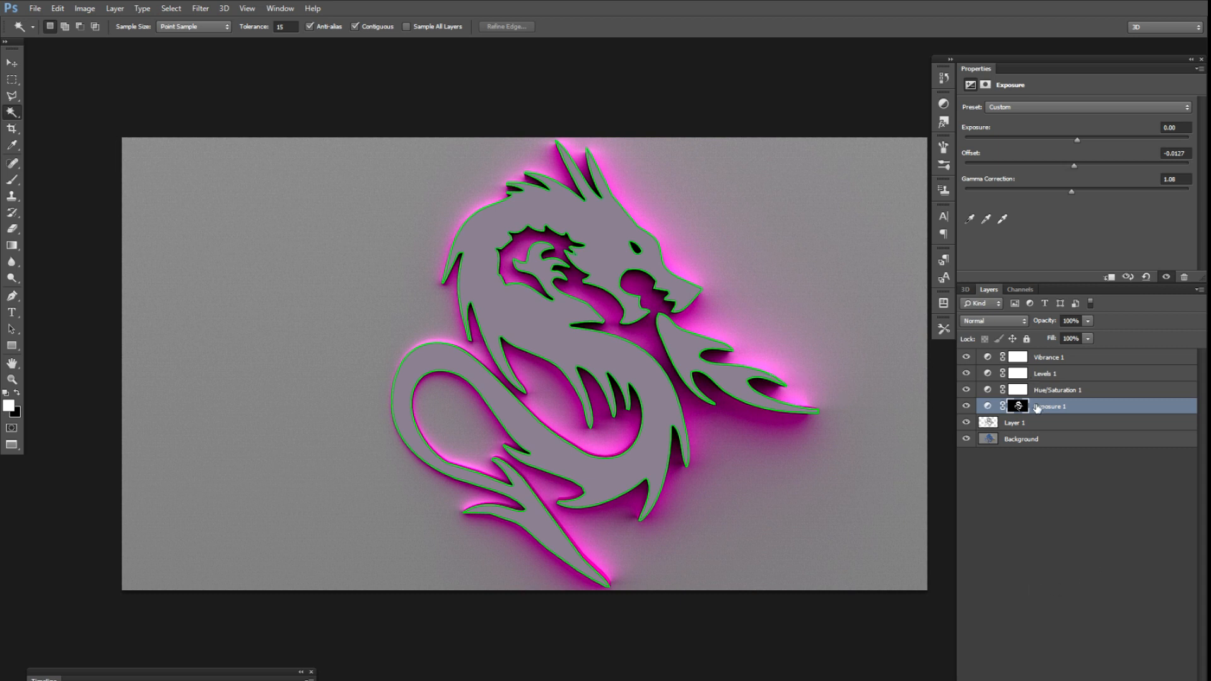
key("Delete")
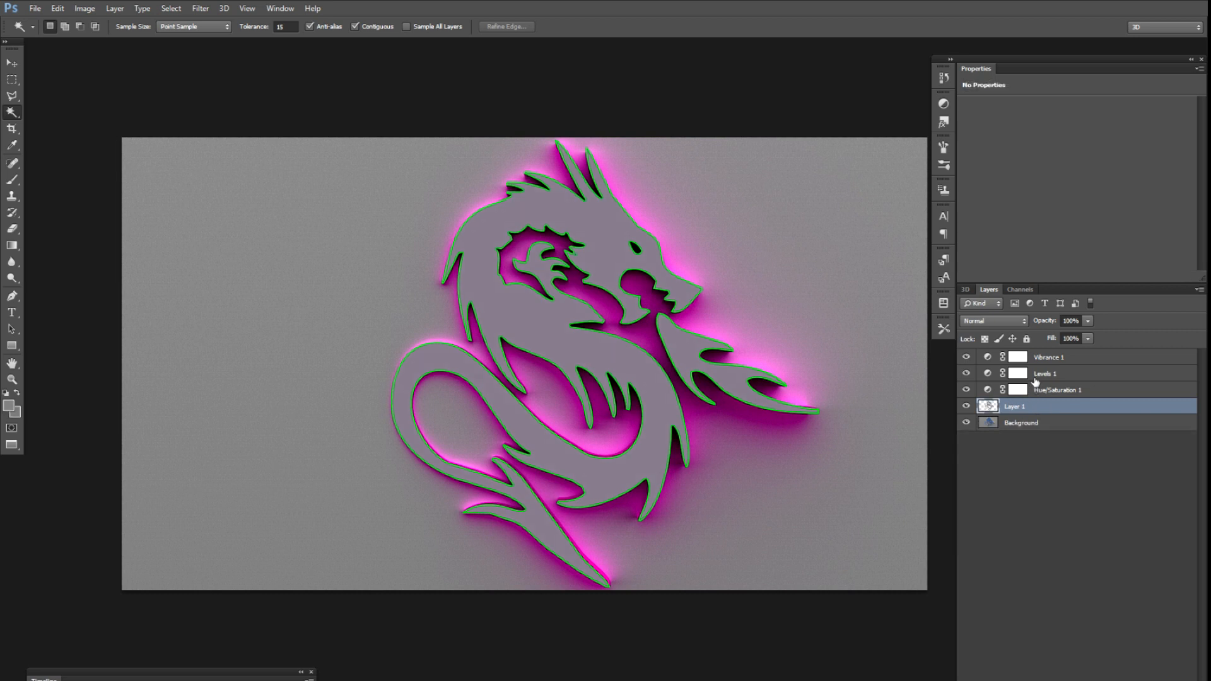
- Add a Color Balance adjustment layer above Layer 1 with midtones cyan-red +2, magenta-green -7 and yellow-blue +11
left_click(1080, 680)
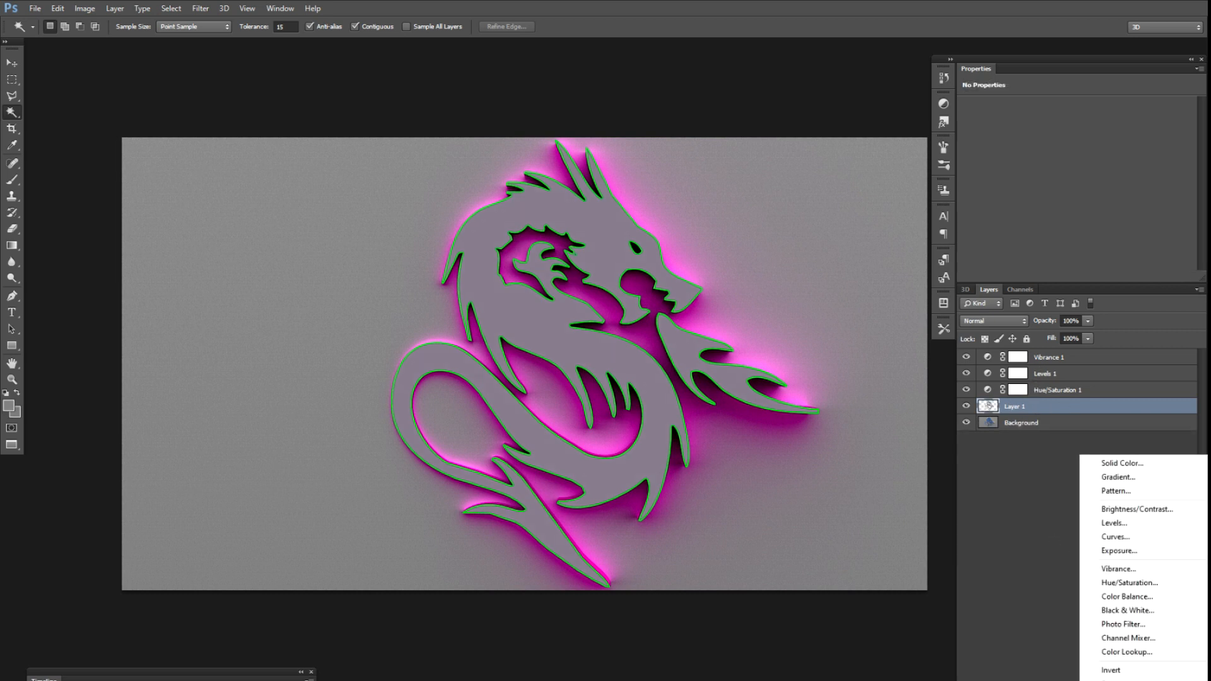
left_click(1110, 607)
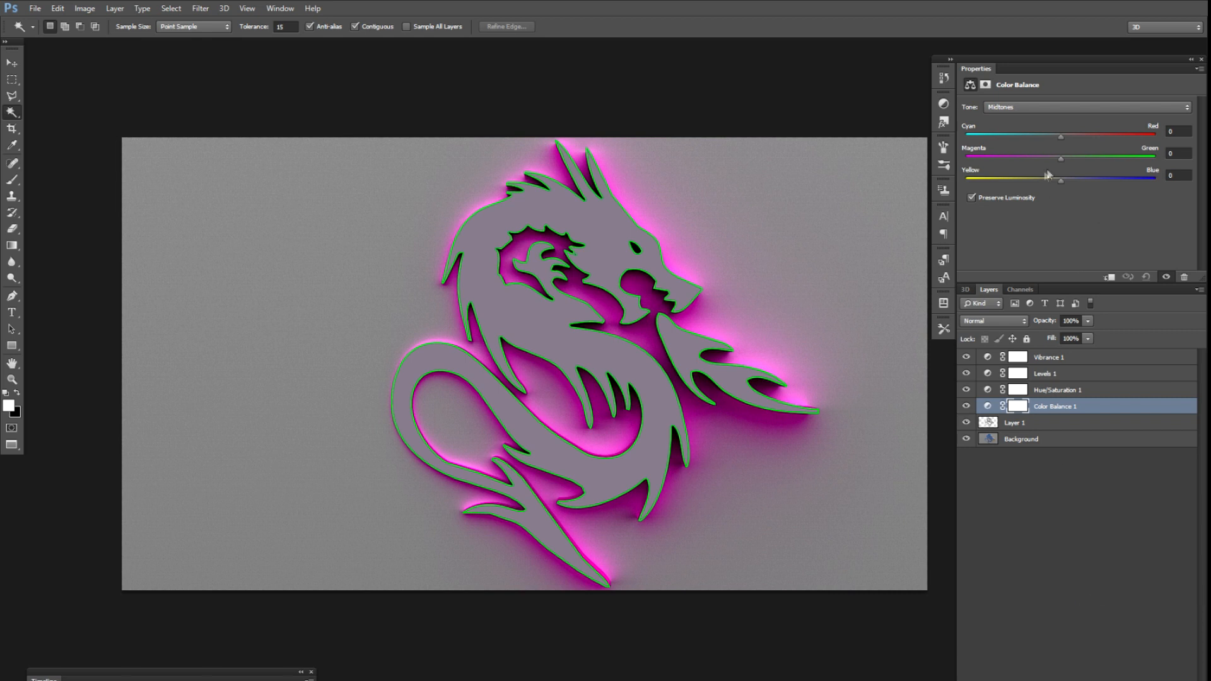
mouse_move(1062, 159)
left_mouse_down()
mouse_move(1114, 158)
mouse_move(1054, 158)
mouse_move(1069, 135)
mouse_move(1125, 138)
mouse_move(1005, 139)
mouse_move(1084, 133)
mouse_move(1062, 134)
left_mouse_up()
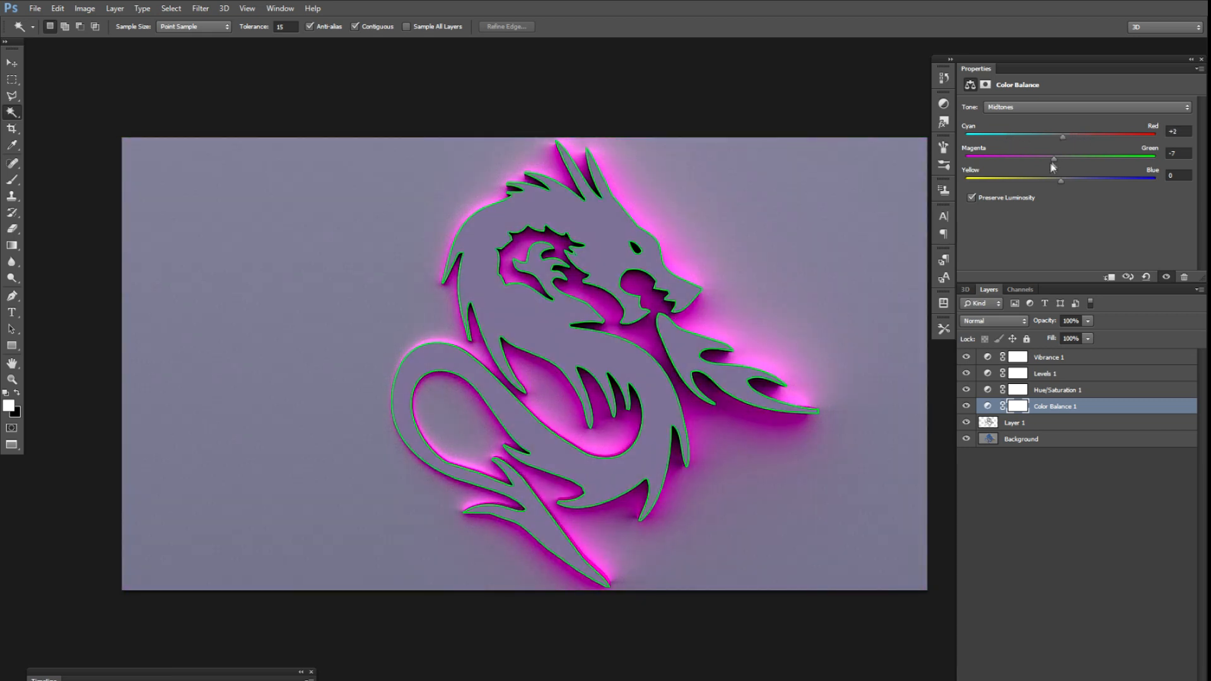
mouse_move(1056, 181)
left_mouse_down()
mouse_move(1108, 178)
mouse_move(1020, 179)
mouse_move(1073, 179)
left_mouse_up()
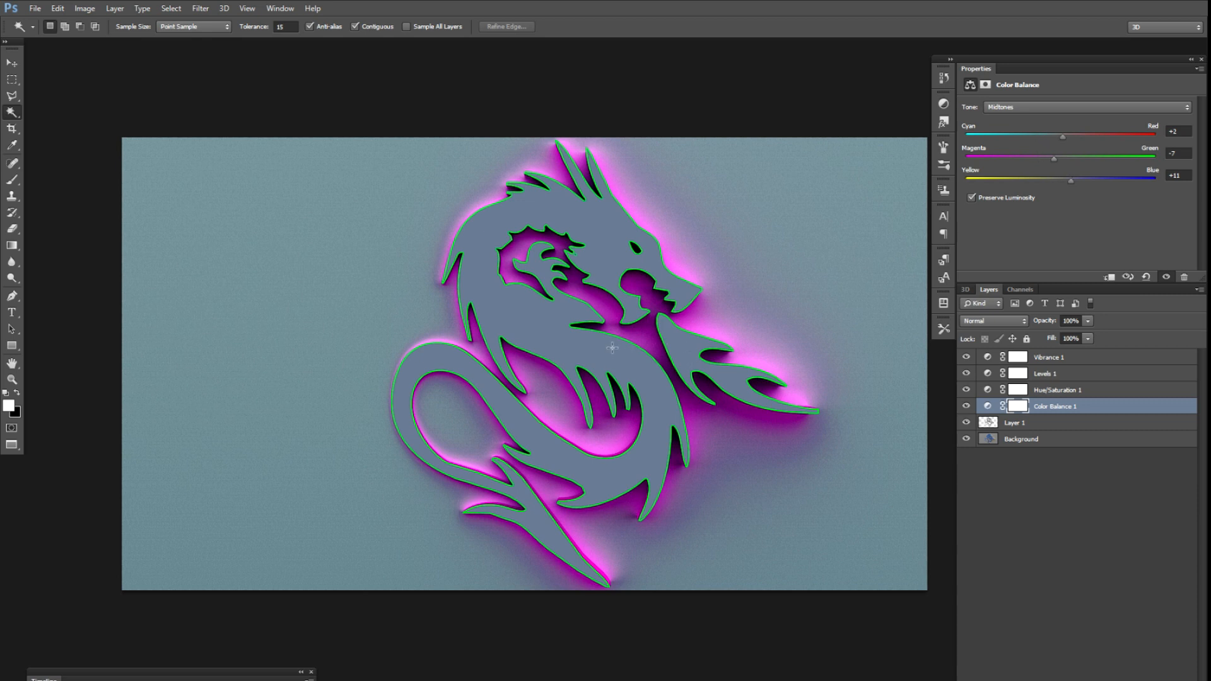
key("v")
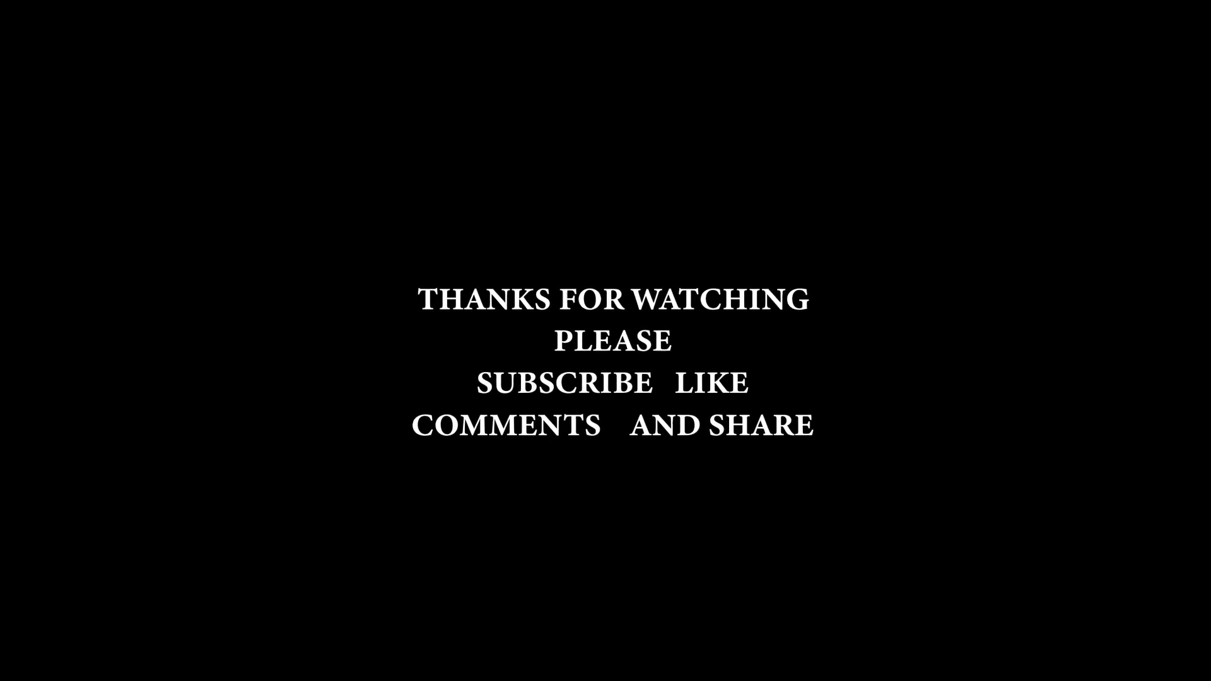